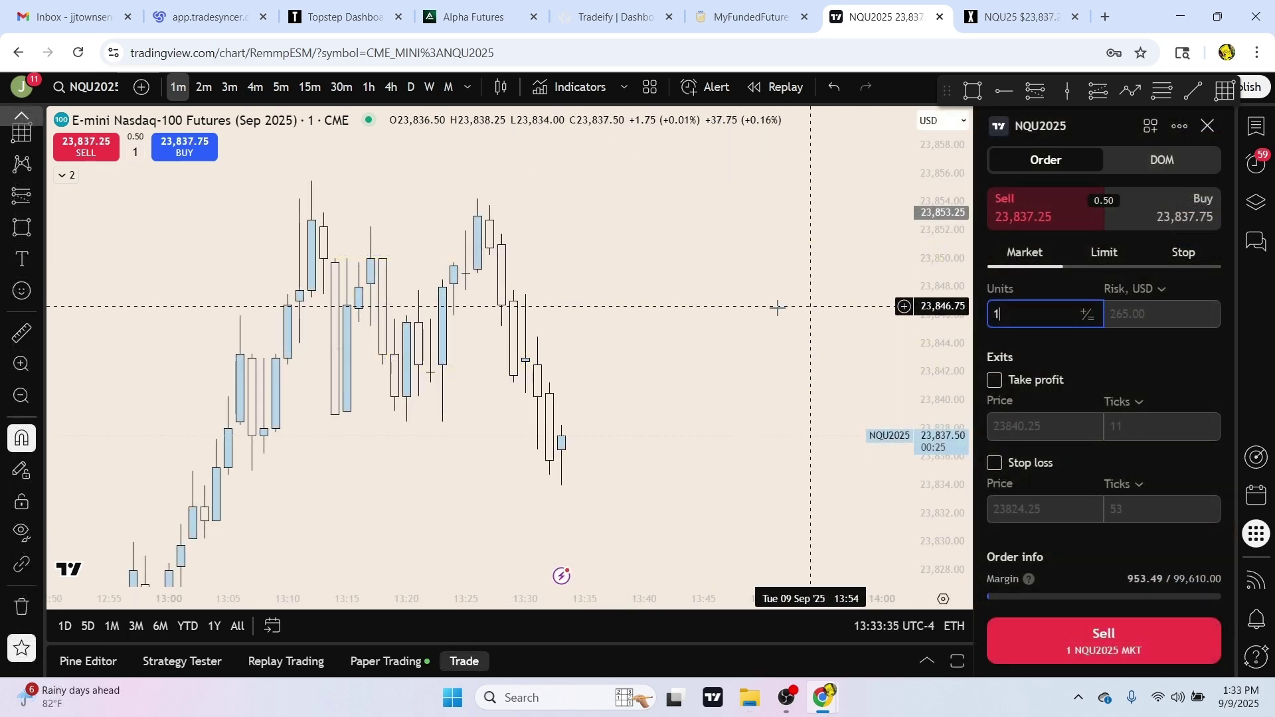
# - Set the order size to 3 units and sell NQU2025 at market
pyautogui.moveTo(652, 262); pyautogui.dragTo(684, 269)
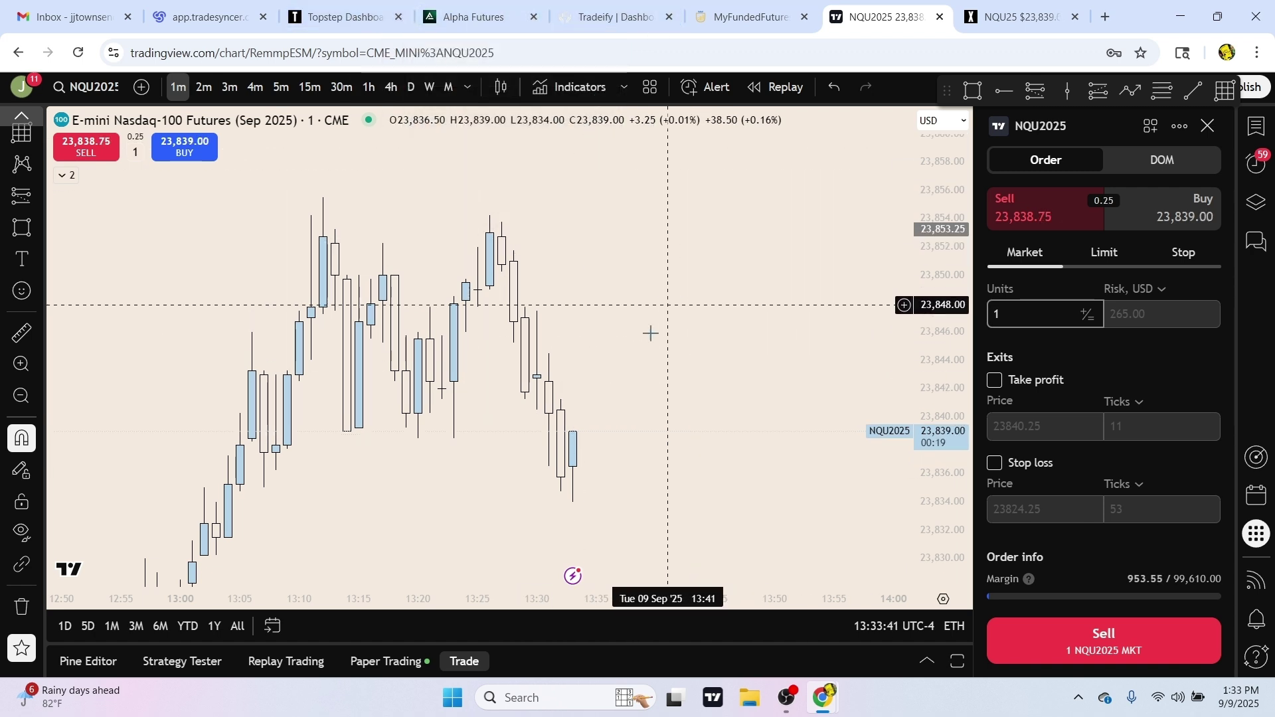
pyautogui.moveTo(706, 354); pyautogui.dragTo(786, 338)
pyautogui.moveTo(652, 357); pyautogui.dragTo(618, 359)
pyautogui.moveTo(950, 289); pyautogui.dragTo(800, 341)
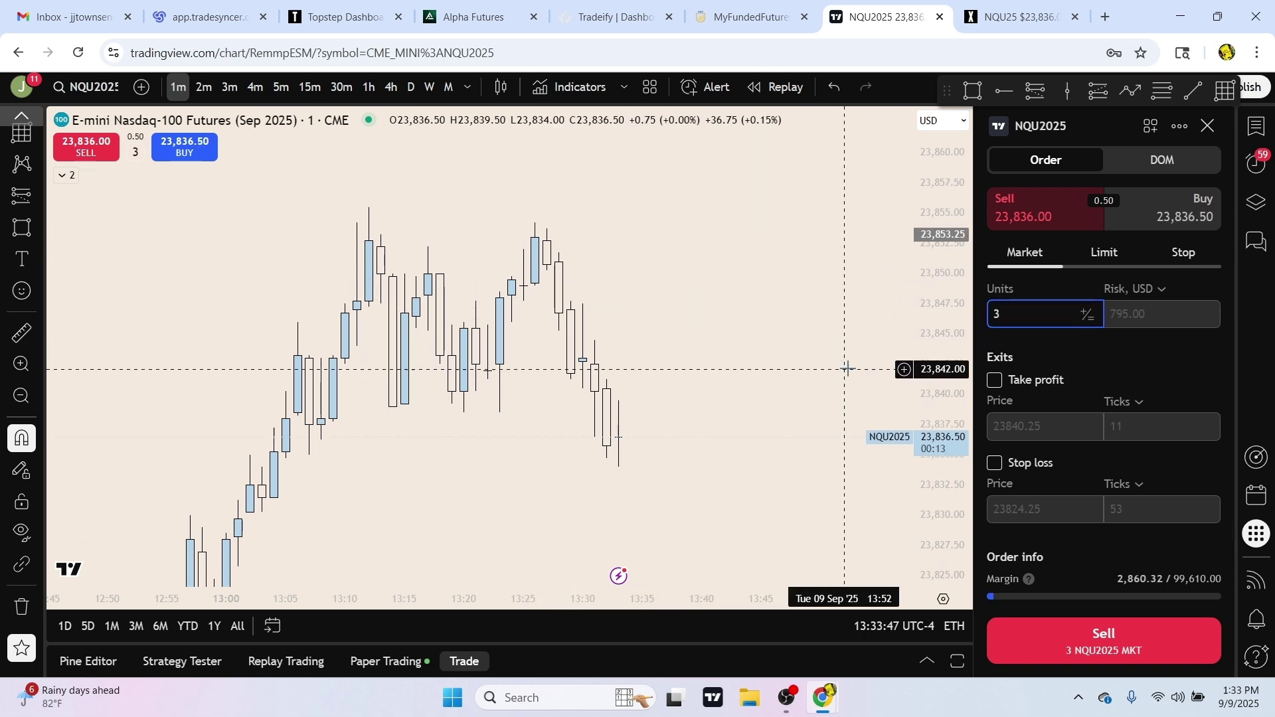
pyautogui.moveTo(794, 335); pyautogui.dragTo(768, 328)
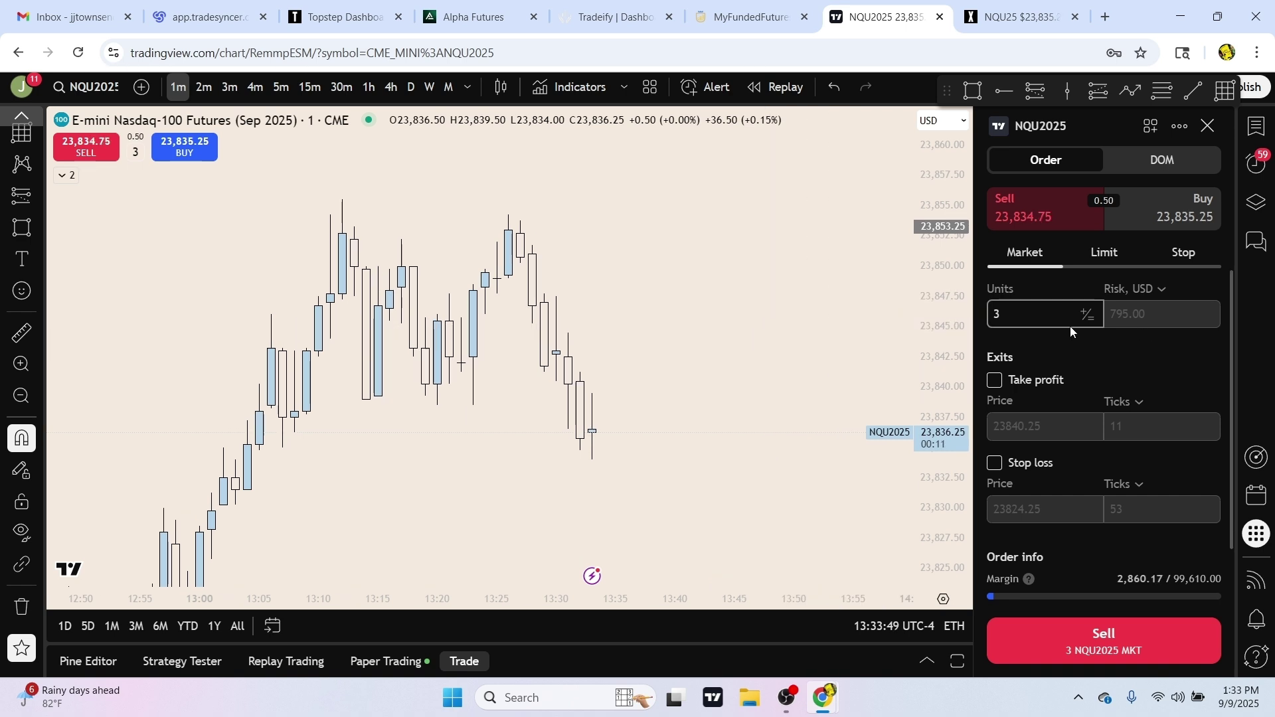
pyautogui.moveTo(710, 387); pyautogui.dragTo(714, 380)
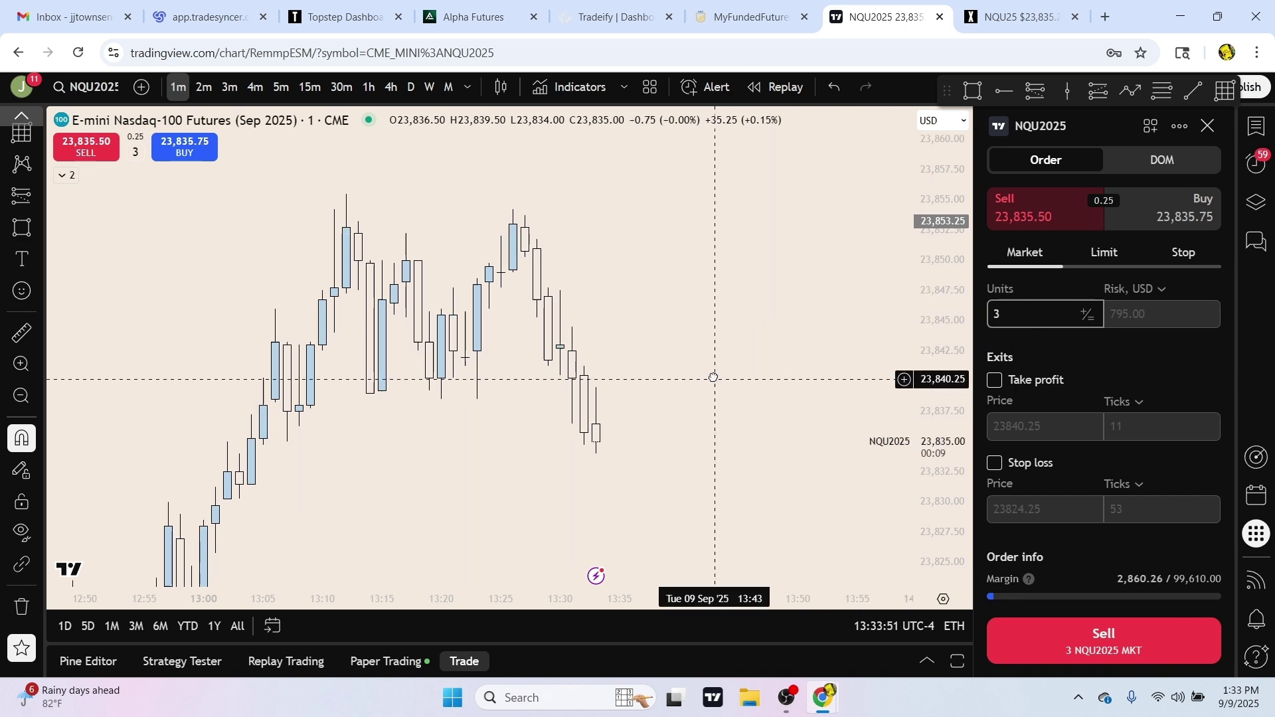
pyautogui.click(1064, 630)
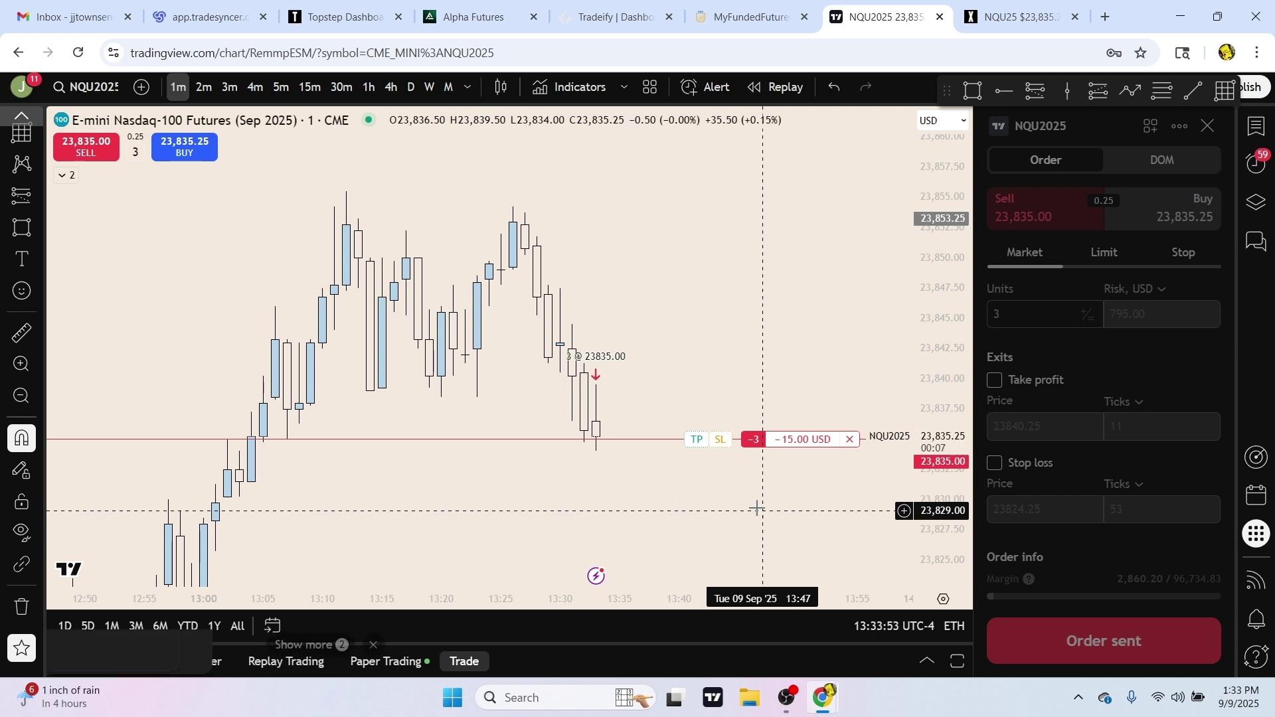
# - Attach a stop loss at 23,847.75 and a take profit at 23,820.25 to the short position on the chart
pyautogui.moveTo(757, 512); pyautogui.dragTo(691, 441)
pyautogui.moveTo(722, 387); pyautogui.dragTo(719, 227)
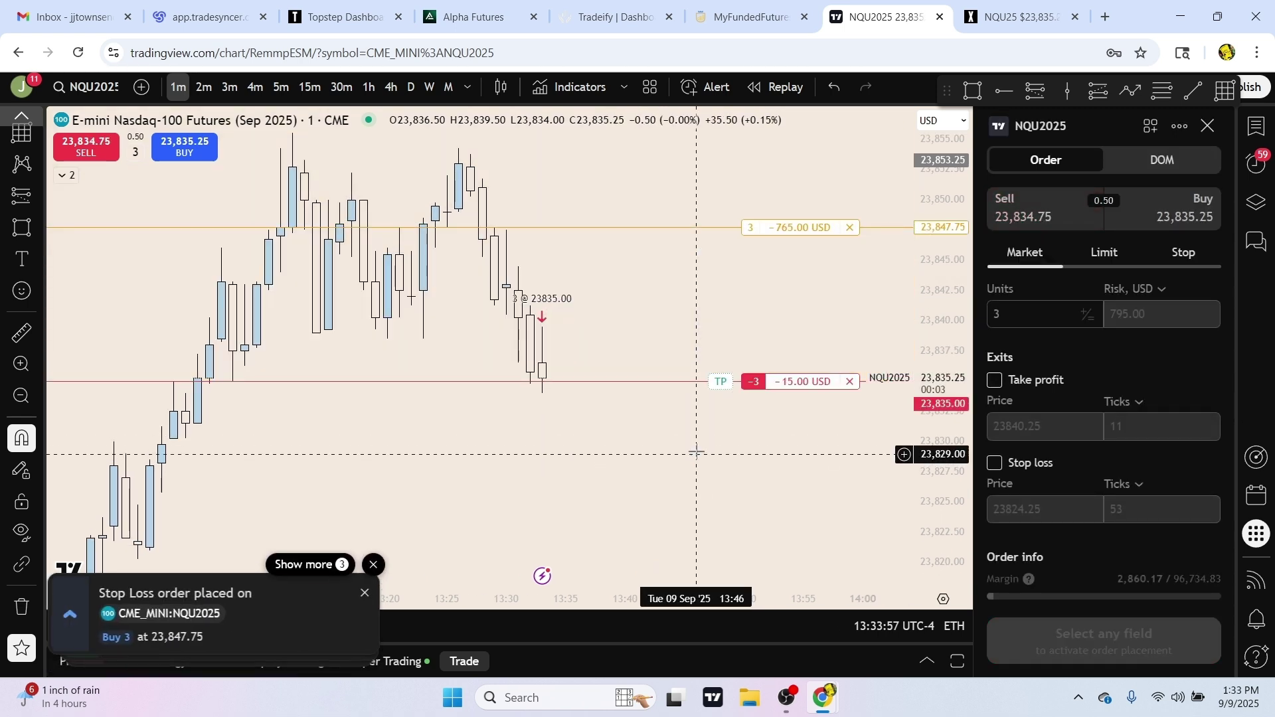
pyautogui.moveTo(696, 452); pyautogui.dragTo(694, 372)
pyautogui.moveTo(717, 313); pyautogui.dragTo(718, 479)
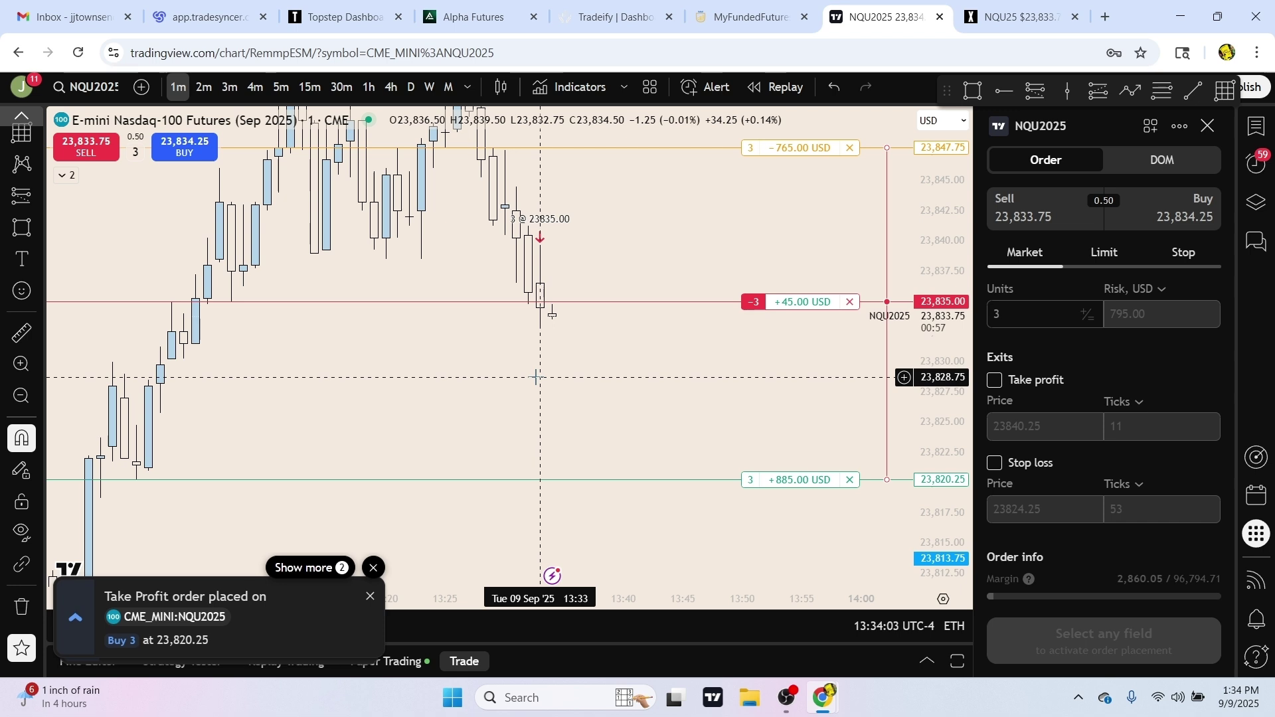
# - Set the order size to 1 unit and place a buy limit order on the chart at 23,828.50
pyautogui.rightClick(493, 383)
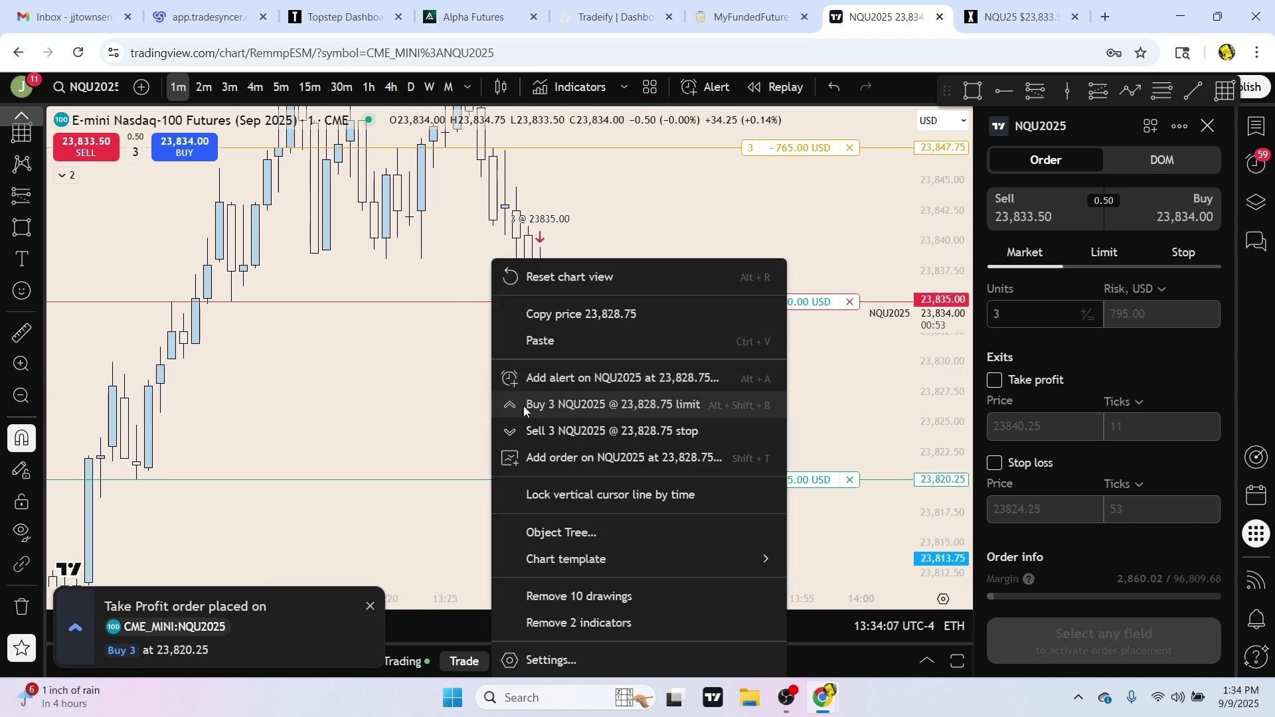
pyautogui.click(1045, 307)
pyautogui.click(1037, 305)
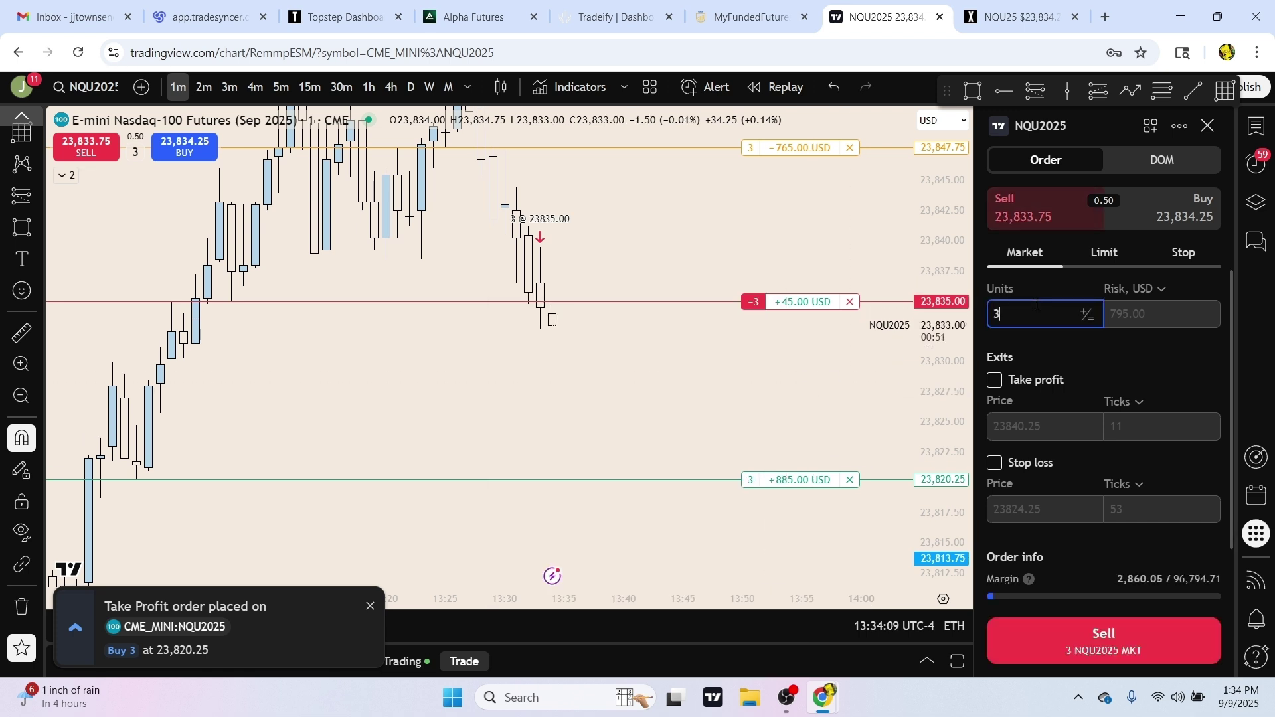
pyautogui.press('BackSpace')
pyautogui.write('1')
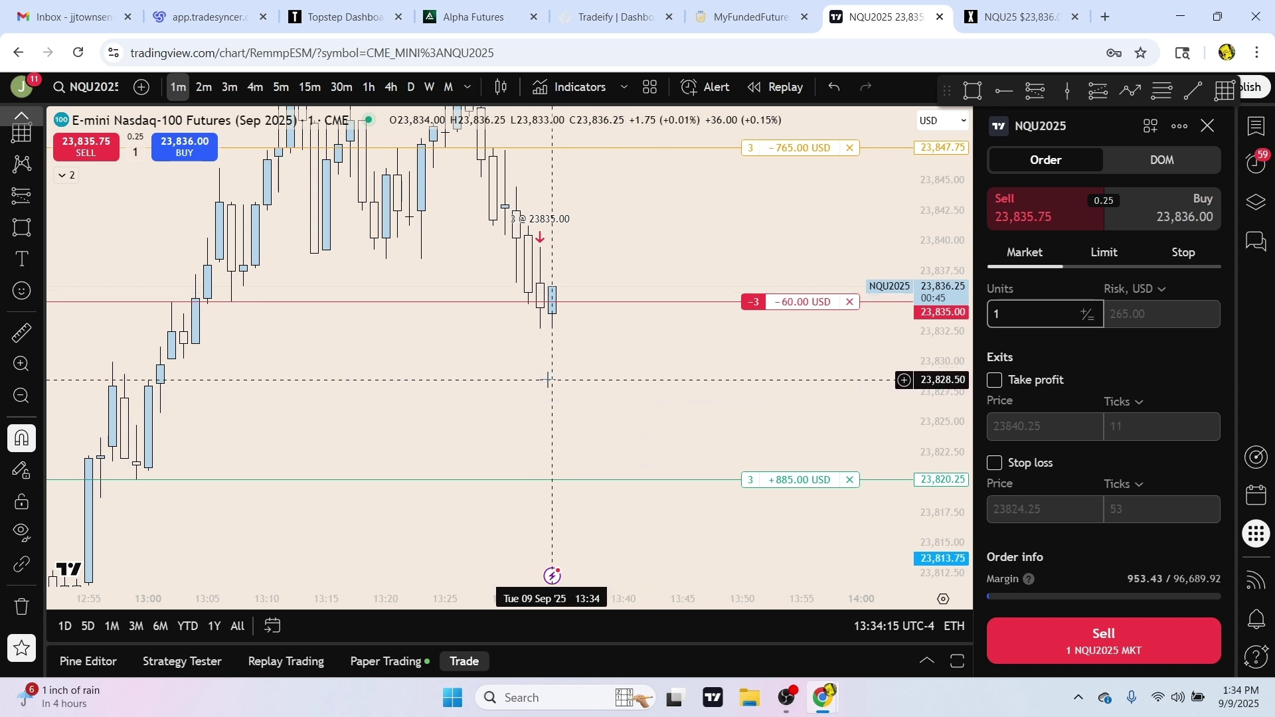
pyautogui.rightClick(548, 380)
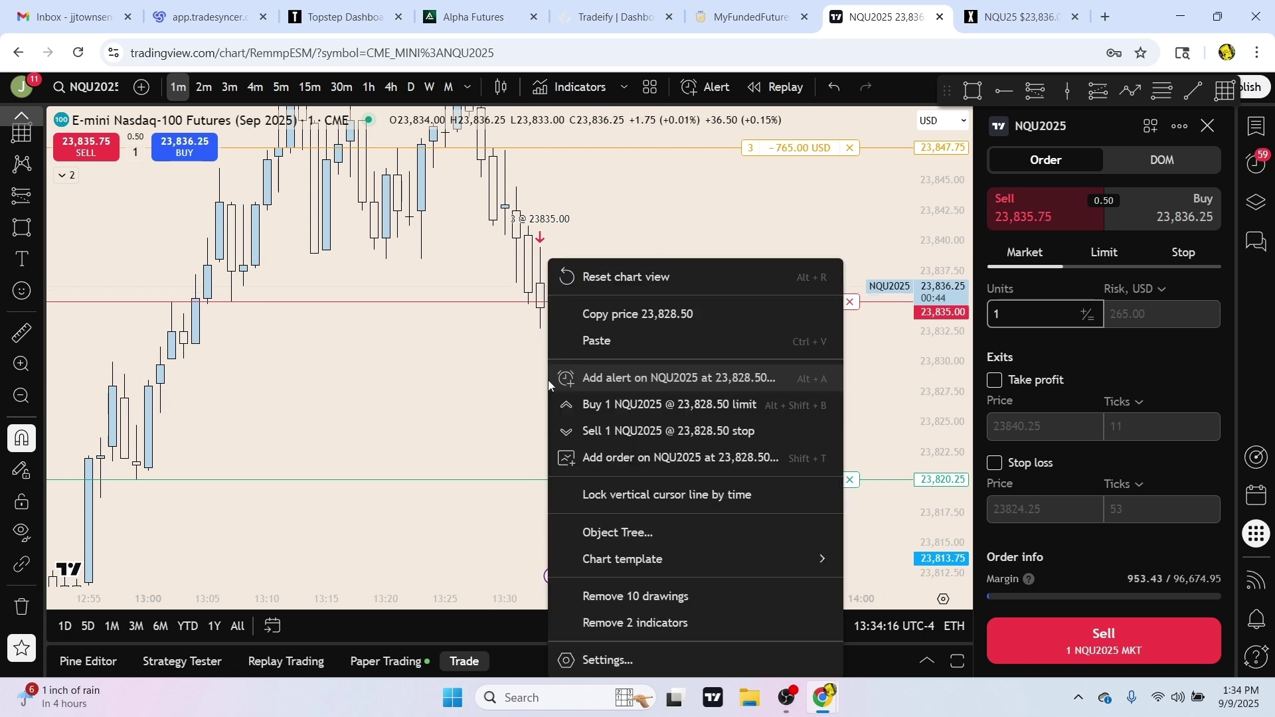
pyautogui.click(642, 405)
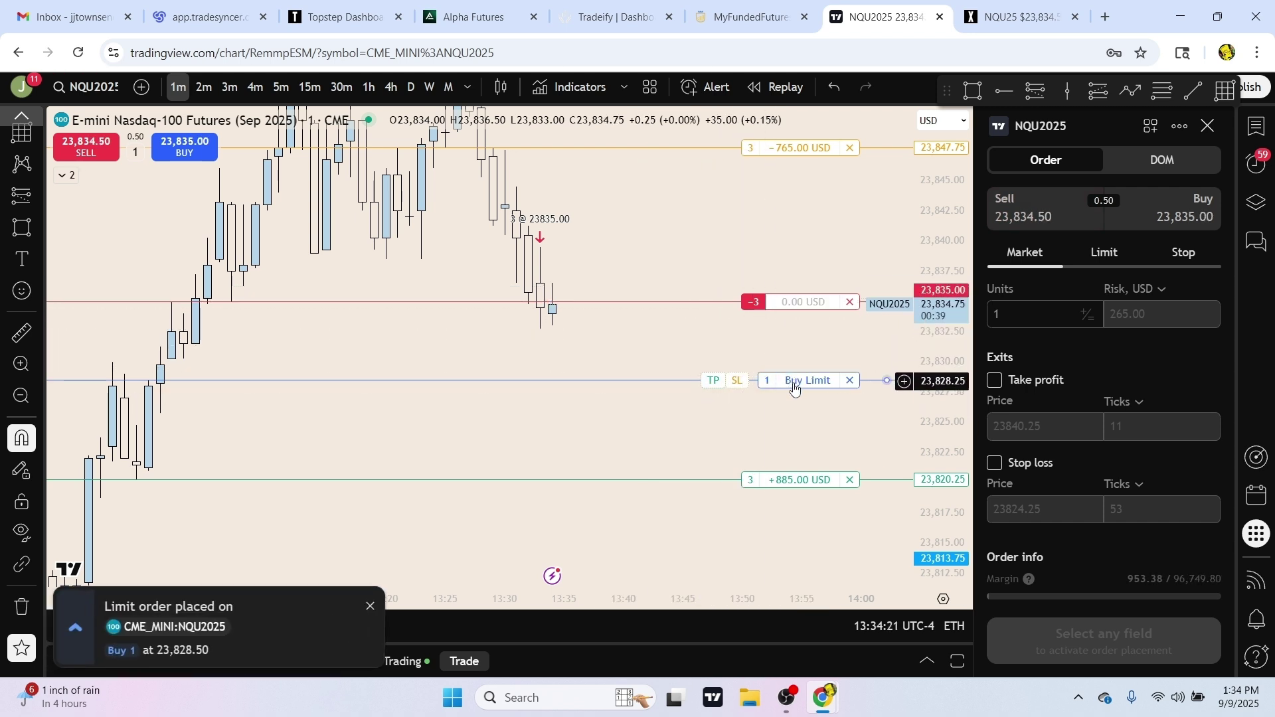
# - Raise the pending buy limit order on the chart to 23,834.00, just below the short position's entry
pyautogui.moveTo(795, 389); pyautogui.dragTo(797, 324)
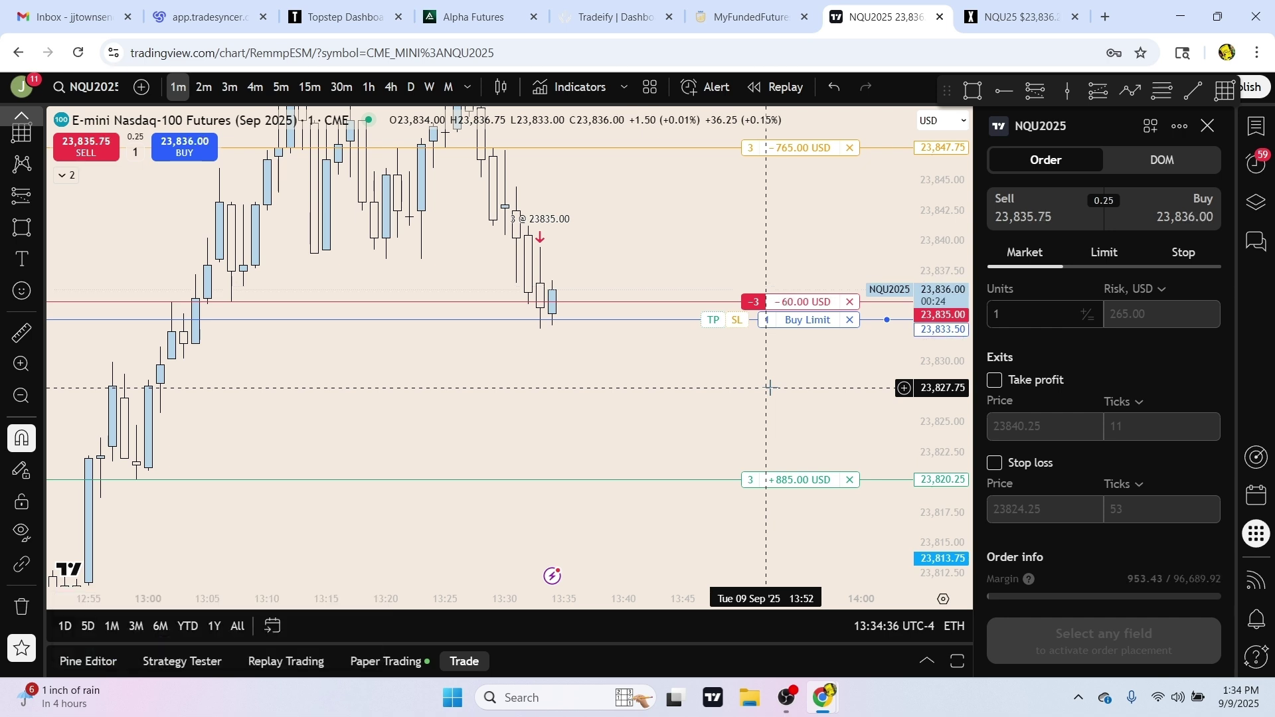
pyautogui.moveTo(944, 405); pyautogui.dragTo(943, 200)
pyautogui.moveTo(801, 300); pyautogui.dragTo(791, 286)
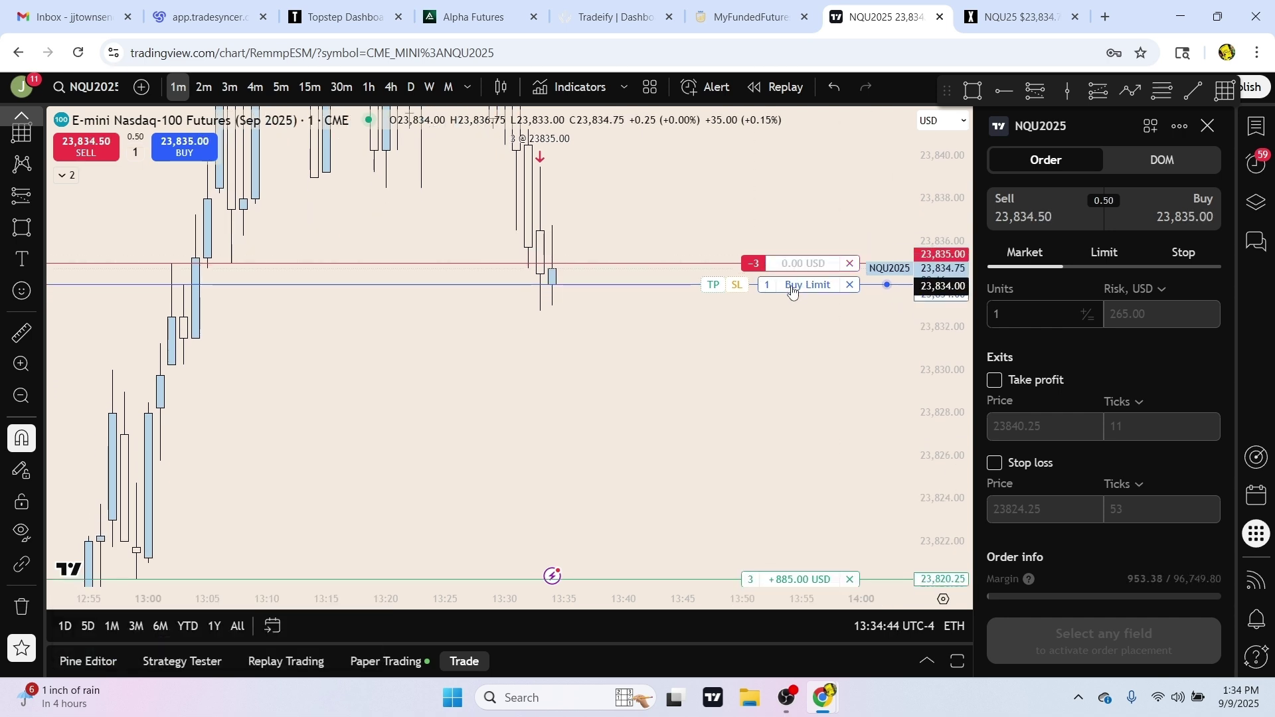
pyautogui.scroll(2, 791, 287)
pyautogui.moveTo(959, 242); pyautogui.dragTo(916, 401)
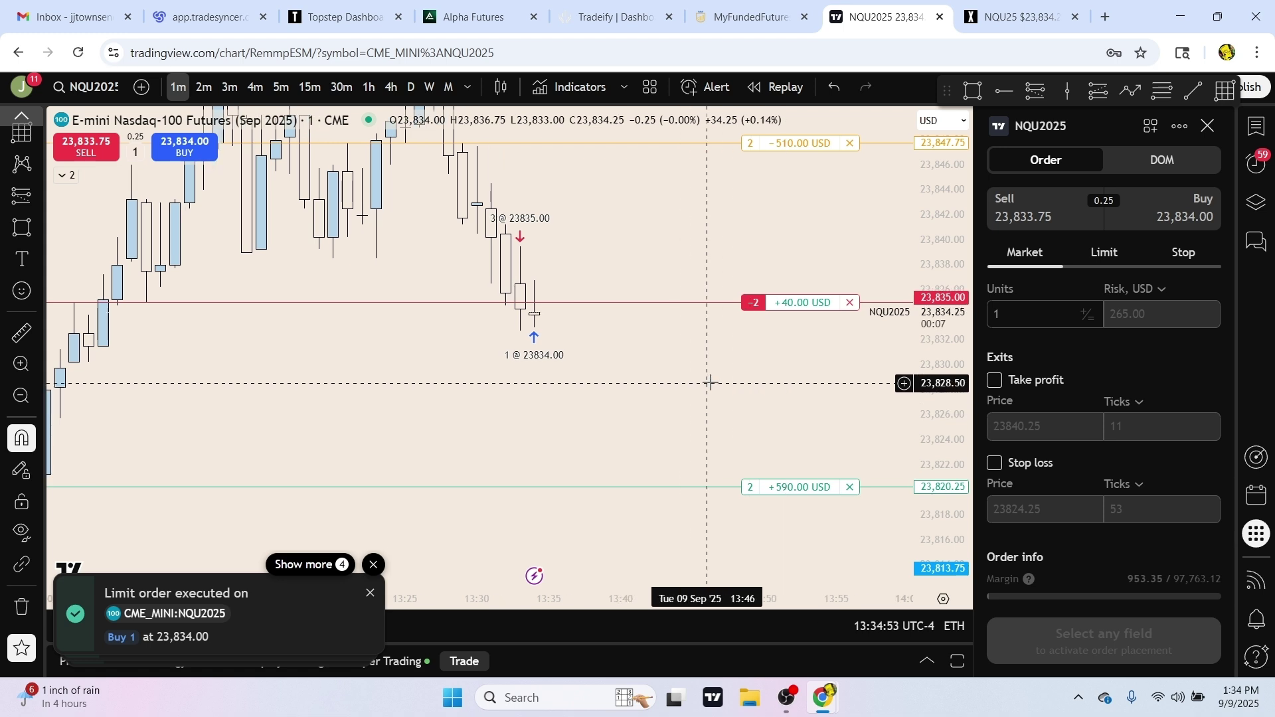
# - Place another buy limit order for 1 unit at 23,829.25 and raise it to 23,832.25
pyautogui.scroll(-1, 551, 352)
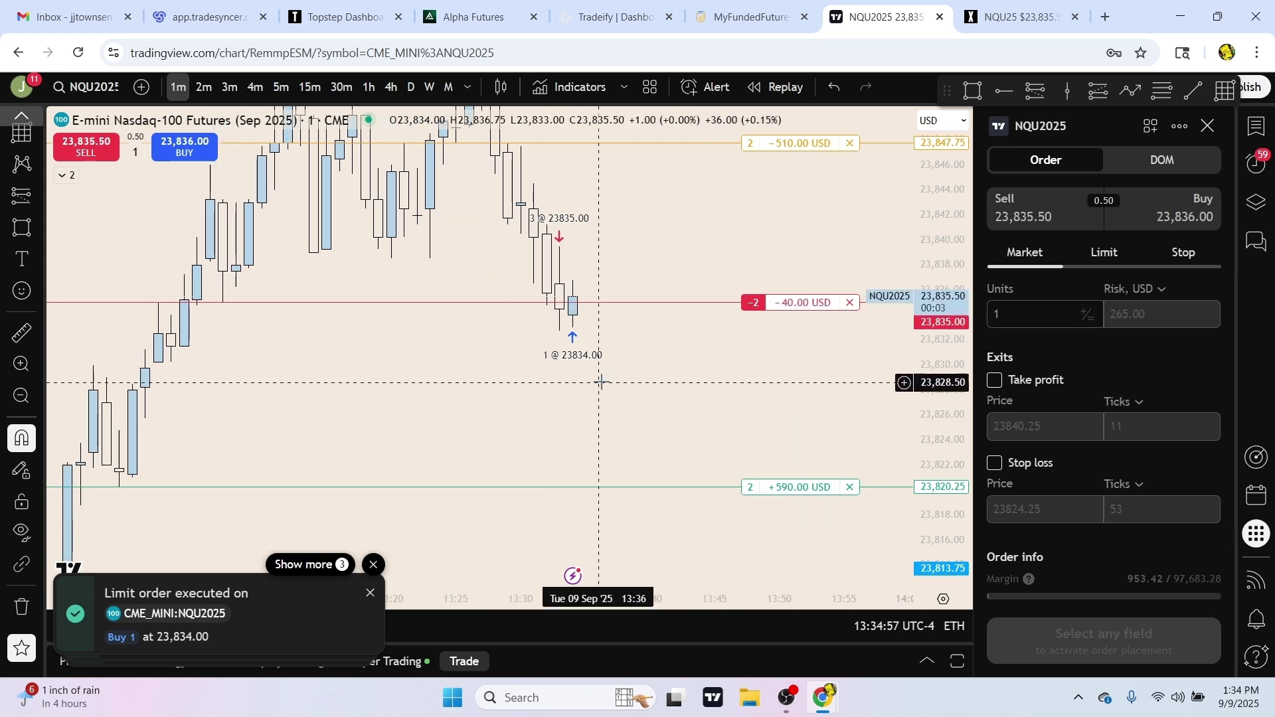
pyautogui.rightClick(602, 378)
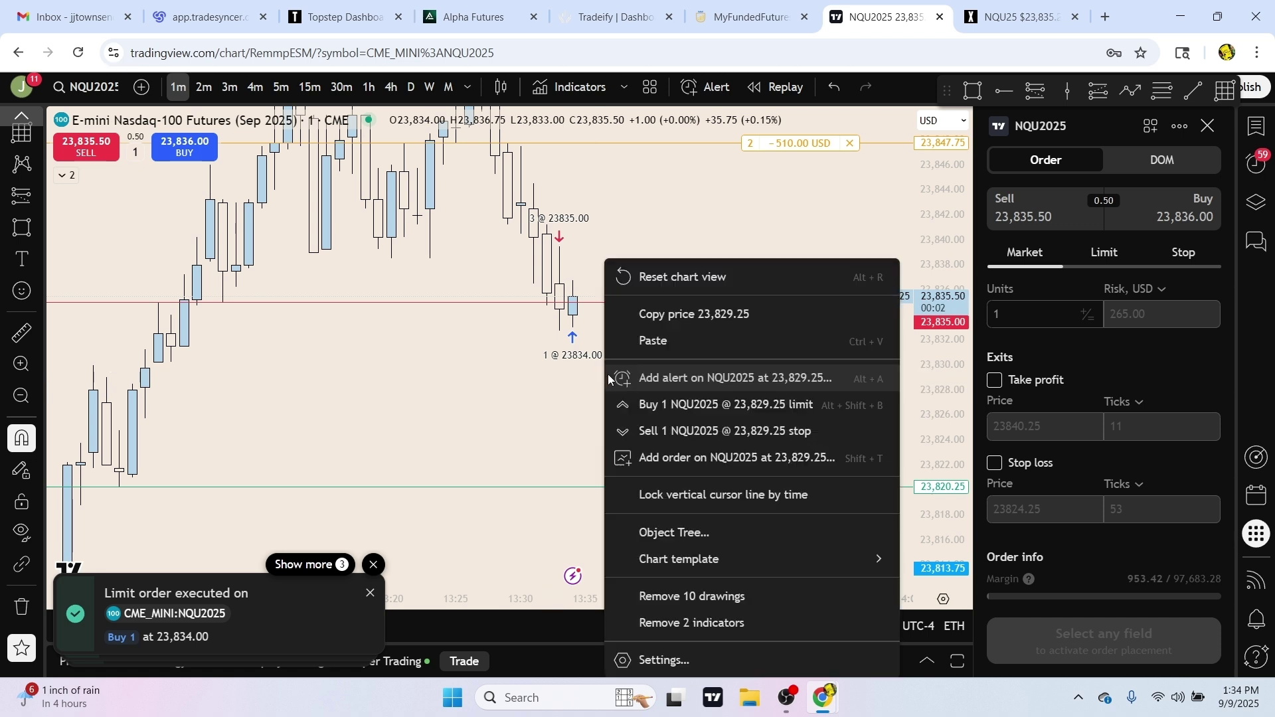
pyautogui.click(698, 403)
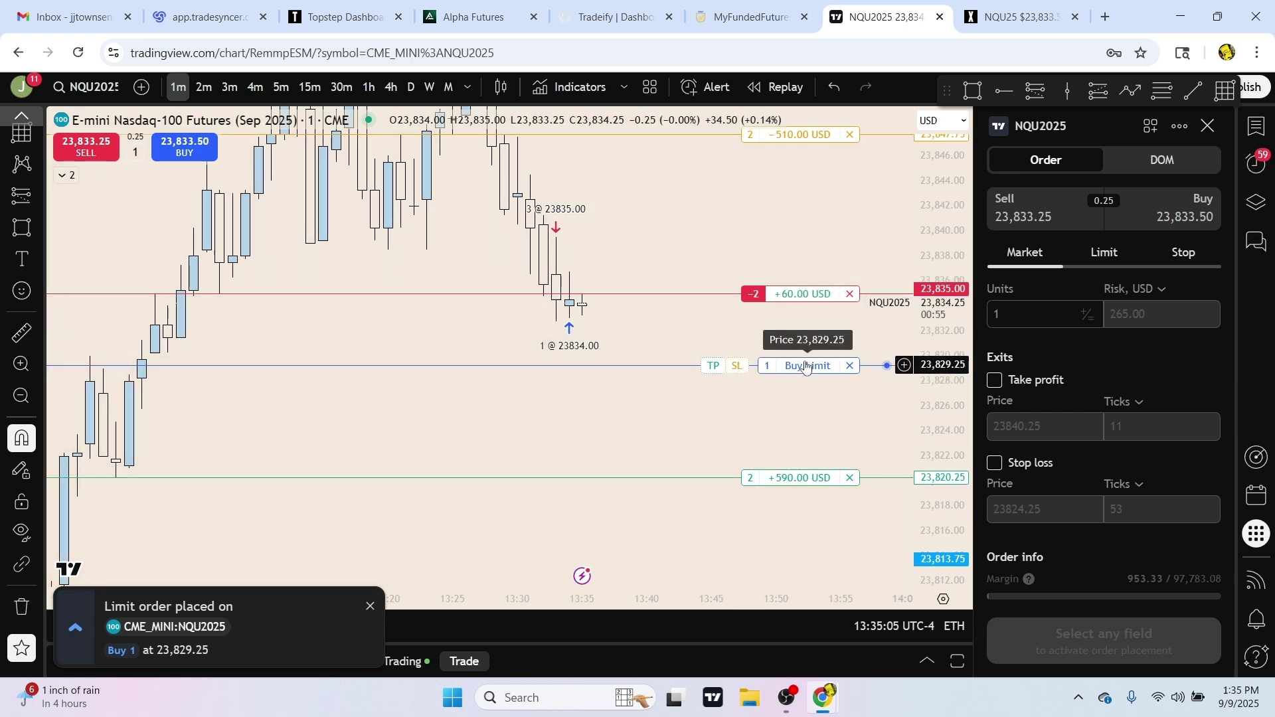
pyautogui.moveTo(806, 367); pyautogui.dragTo(812, 327)
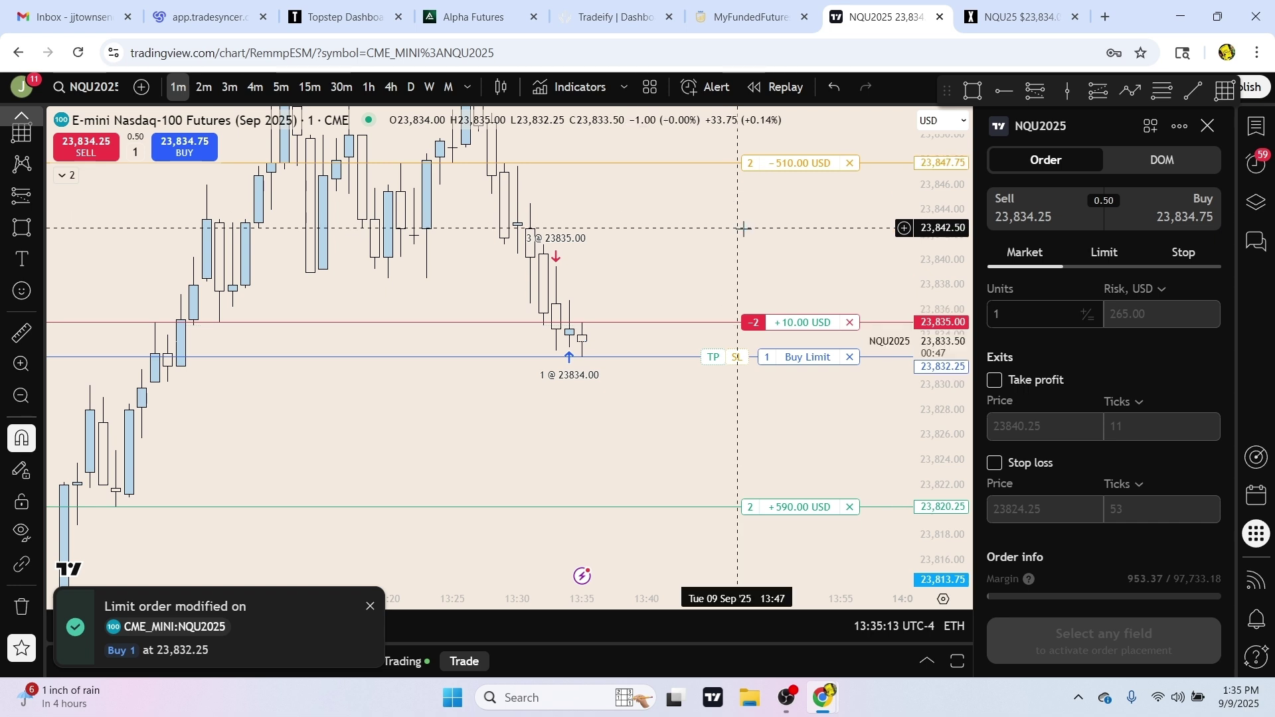
pyautogui.moveTo(693, 435); pyautogui.dragTo(684, 463)
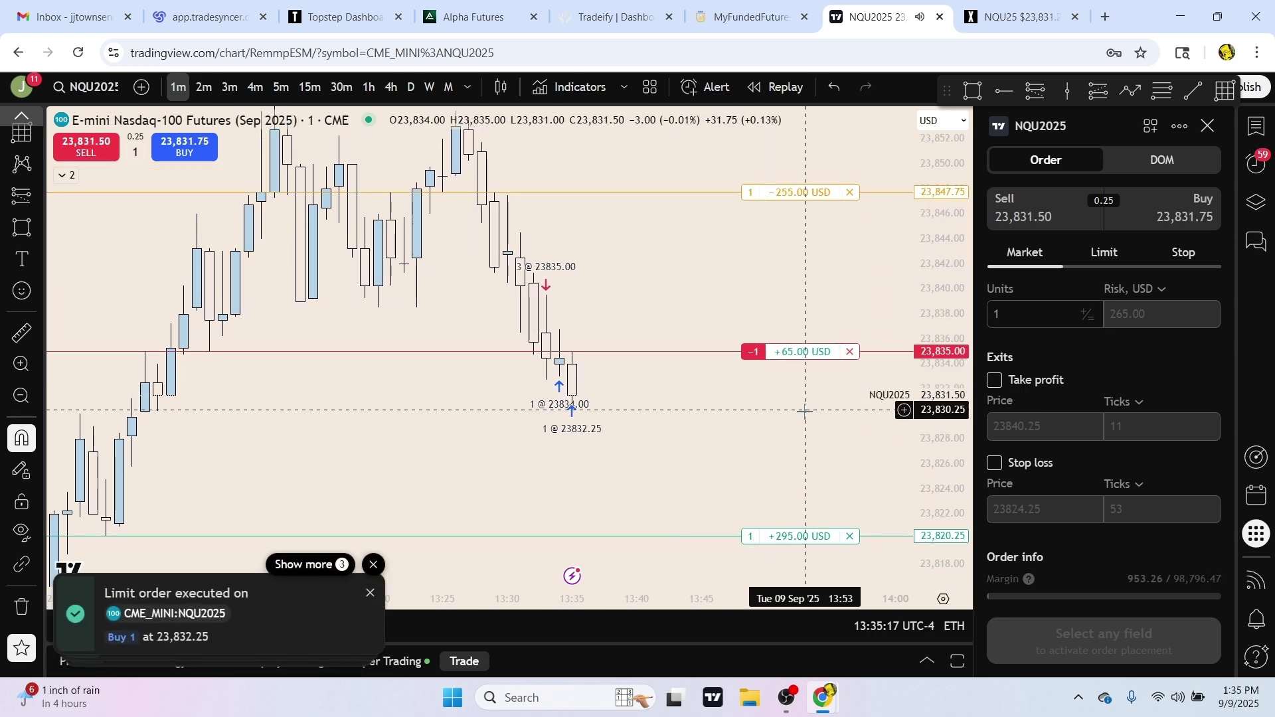
# - Raise the remaining short contract's take profit to 23,829.50 and finally to 23,833.50
pyautogui.moveTo(805, 411); pyautogui.dragTo(794, 316)
pyautogui.moveTo(789, 440); pyautogui.dragTo(795, 325)
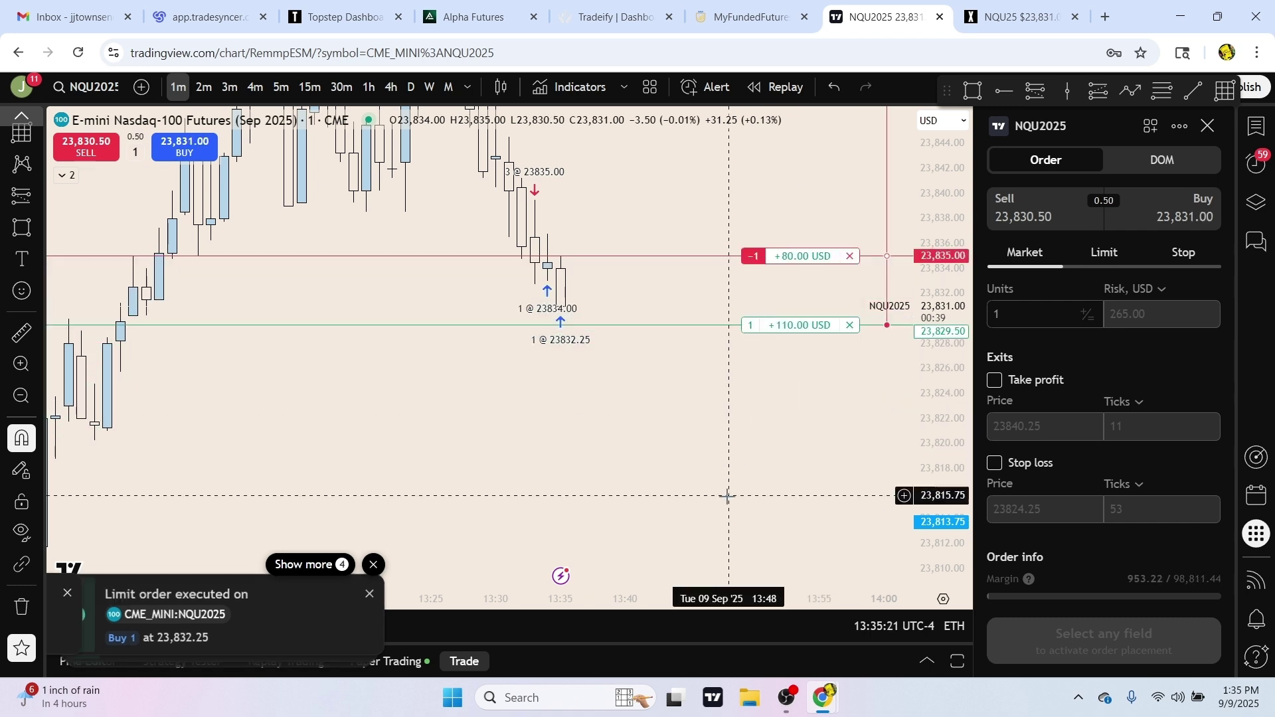
pyautogui.moveTo(750, 407); pyautogui.dragTo(758, 479)
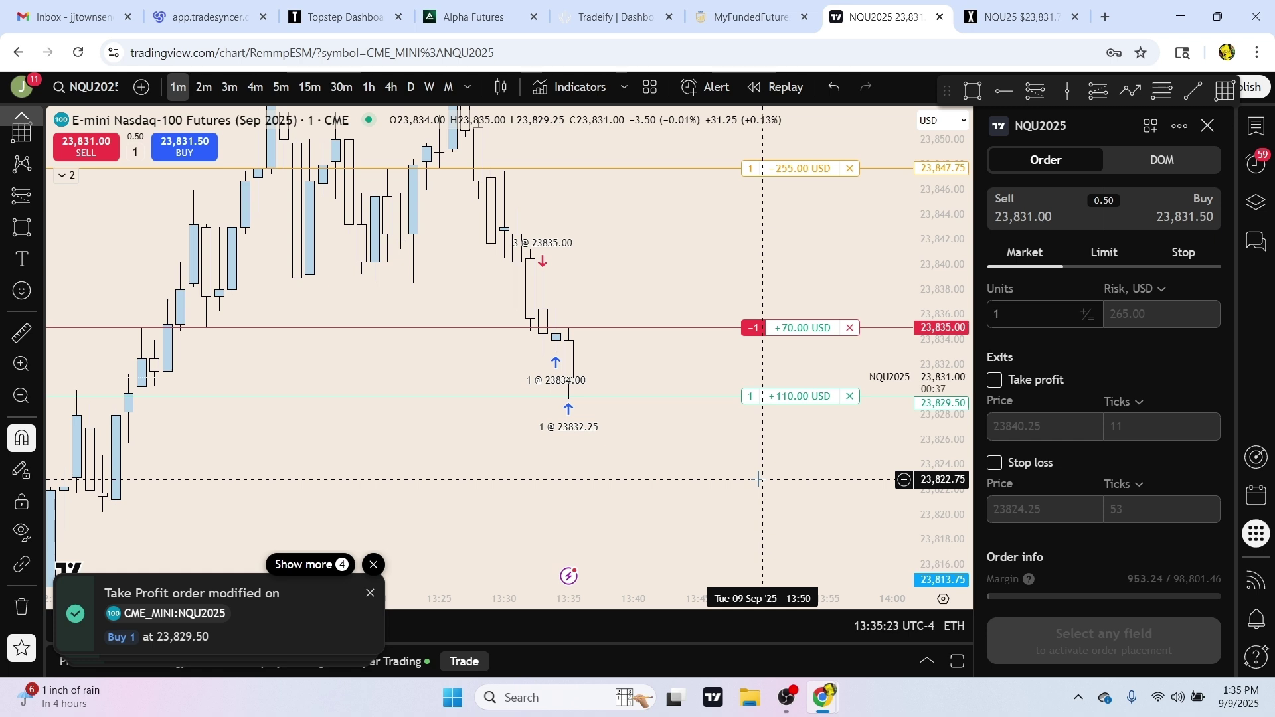
pyautogui.moveTo(793, 396); pyautogui.dragTo(800, 346)
pyautogui.moveTo(713, 462); pyautogui.dragTo(707, 515)
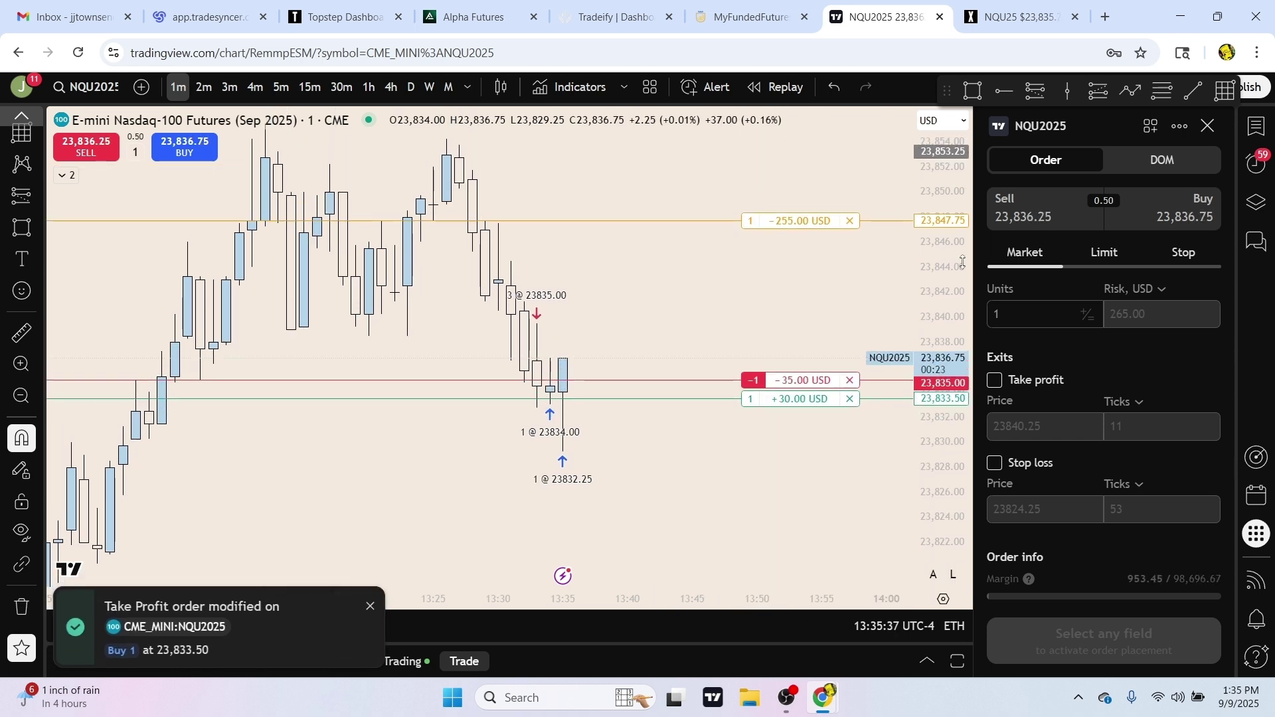
pyautogui.moveTo(950, 265); pyautogui.dragTo(950, 309)
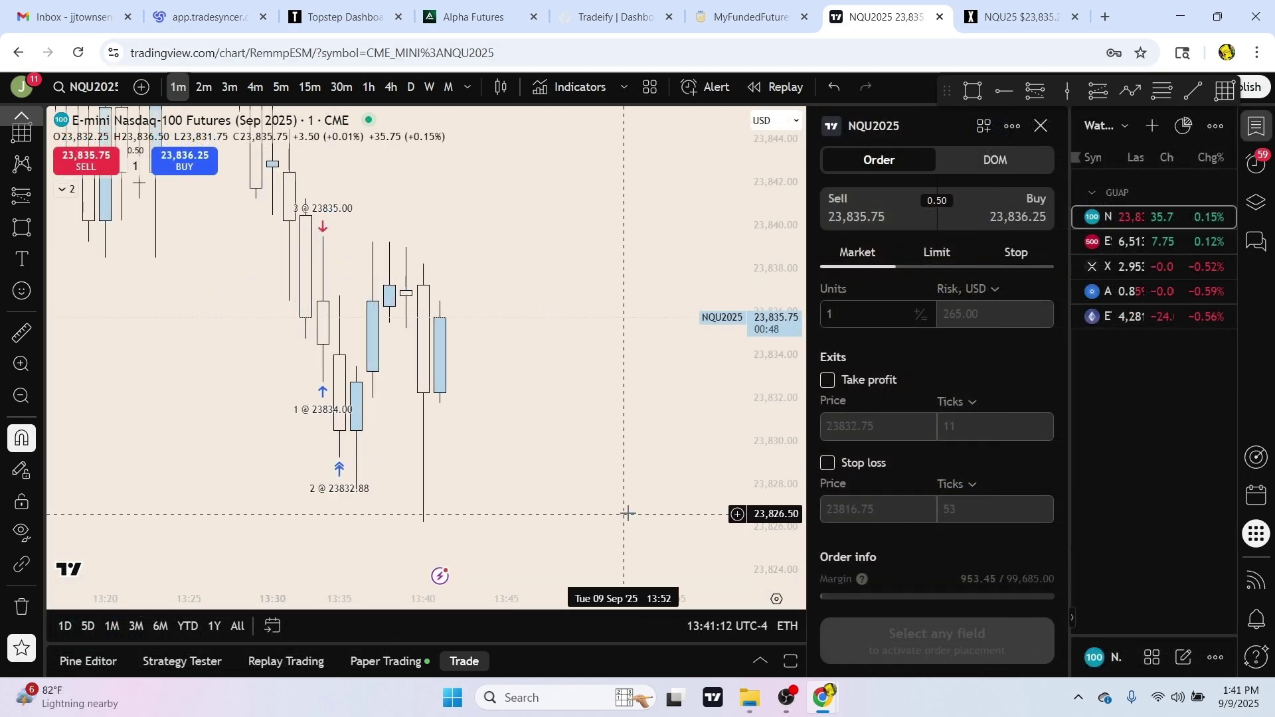
# - Buy 3 units of NQU2025 at market, with a stop loss at 23,822.75 and a take profit at 23,839.75
pyautogui.click(983, 211)
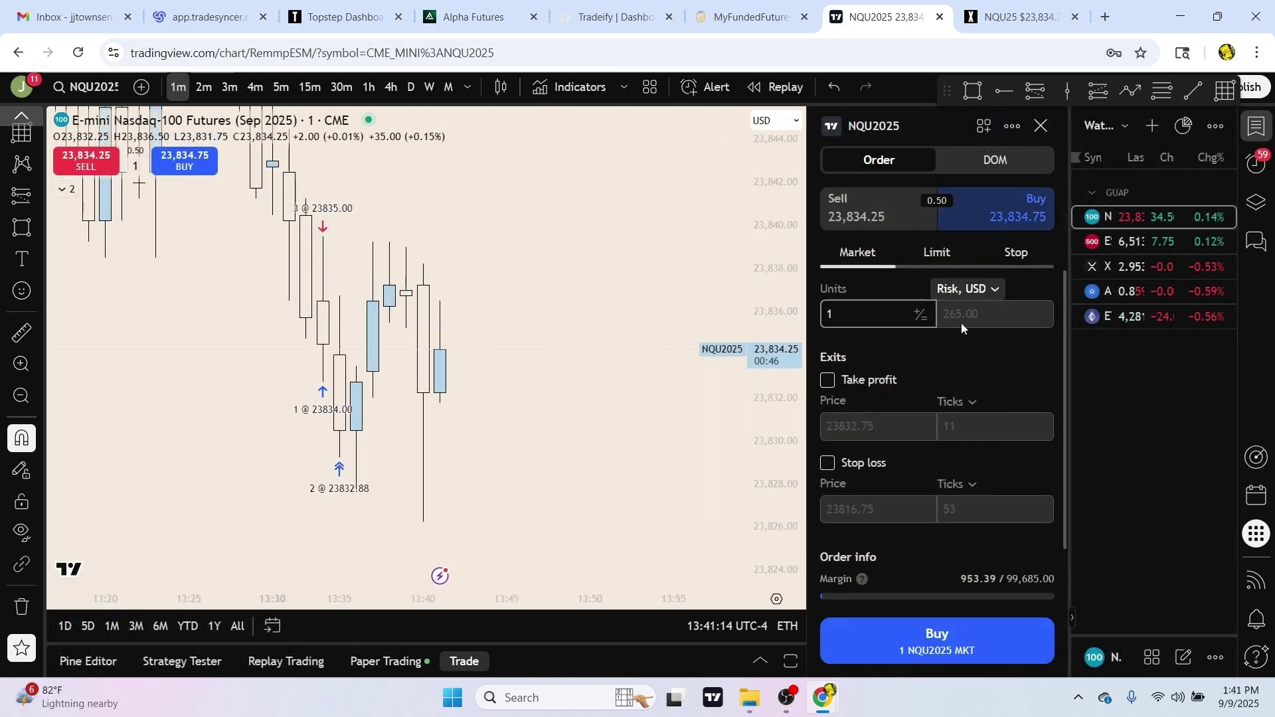
pyautogui.click(874, 325)
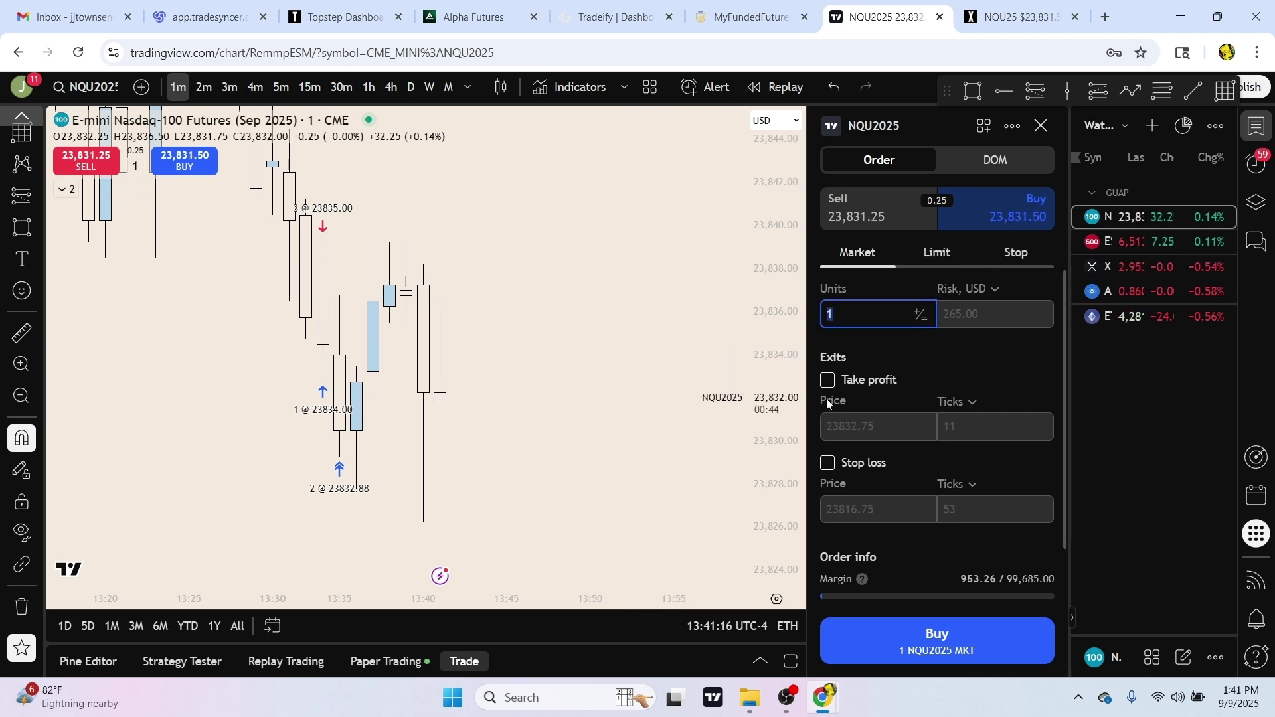
pyautogui.click(962, 639)
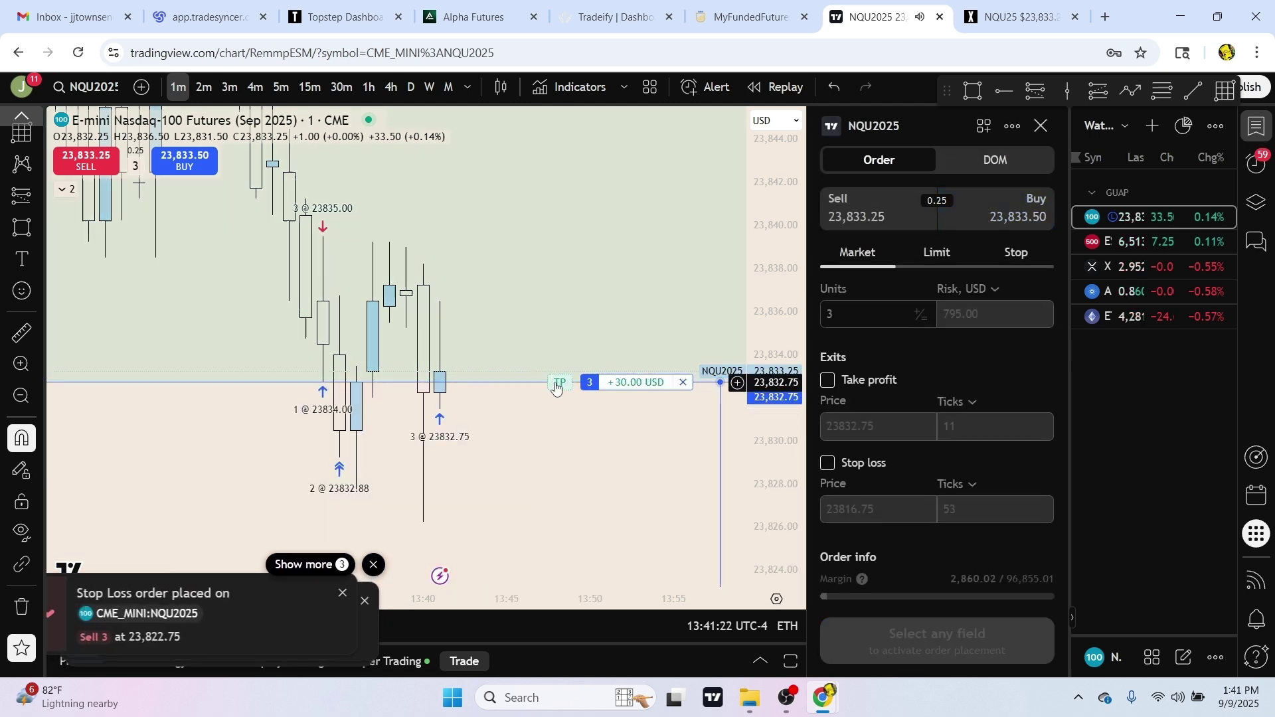
pyautogui.moveTo(536, 382); pyautogui.dragTo(572, 261)
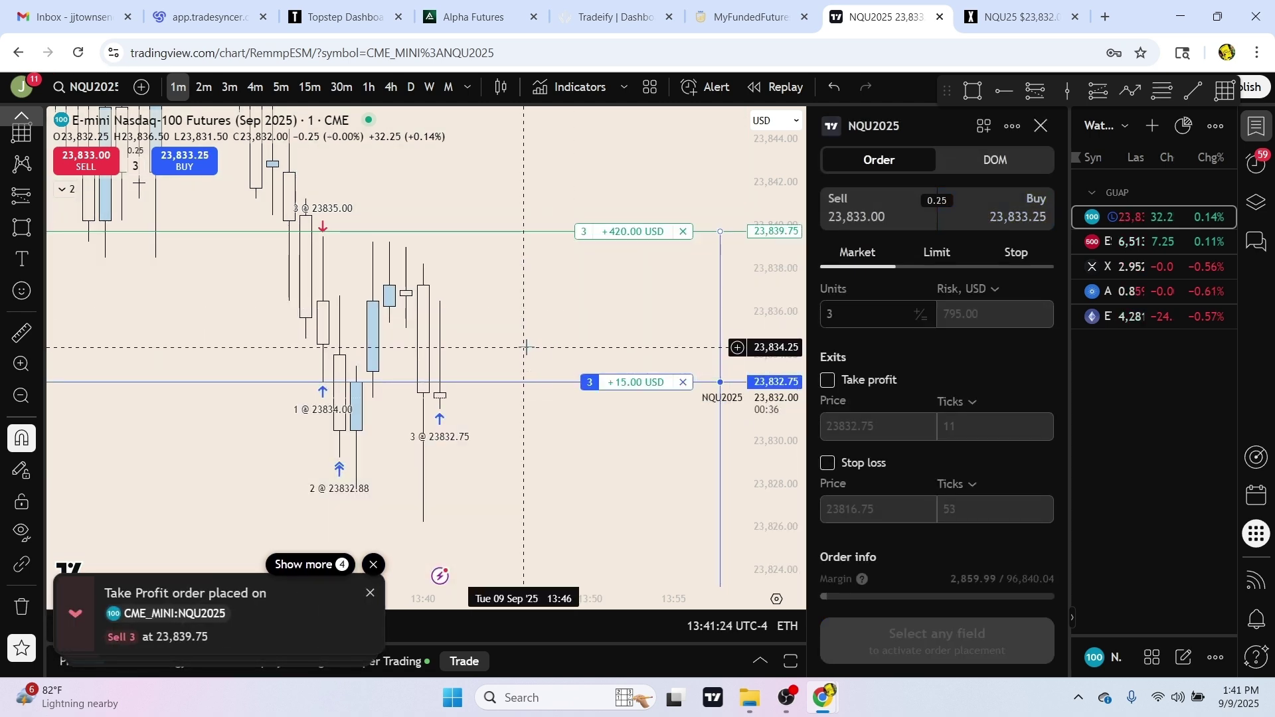
# - Place a sell limit order for 1 unit at 23,834.25 and lower it to 23,833.50
pyautogui.rightClick(527, 348)
pyautogui.click(491, 257)
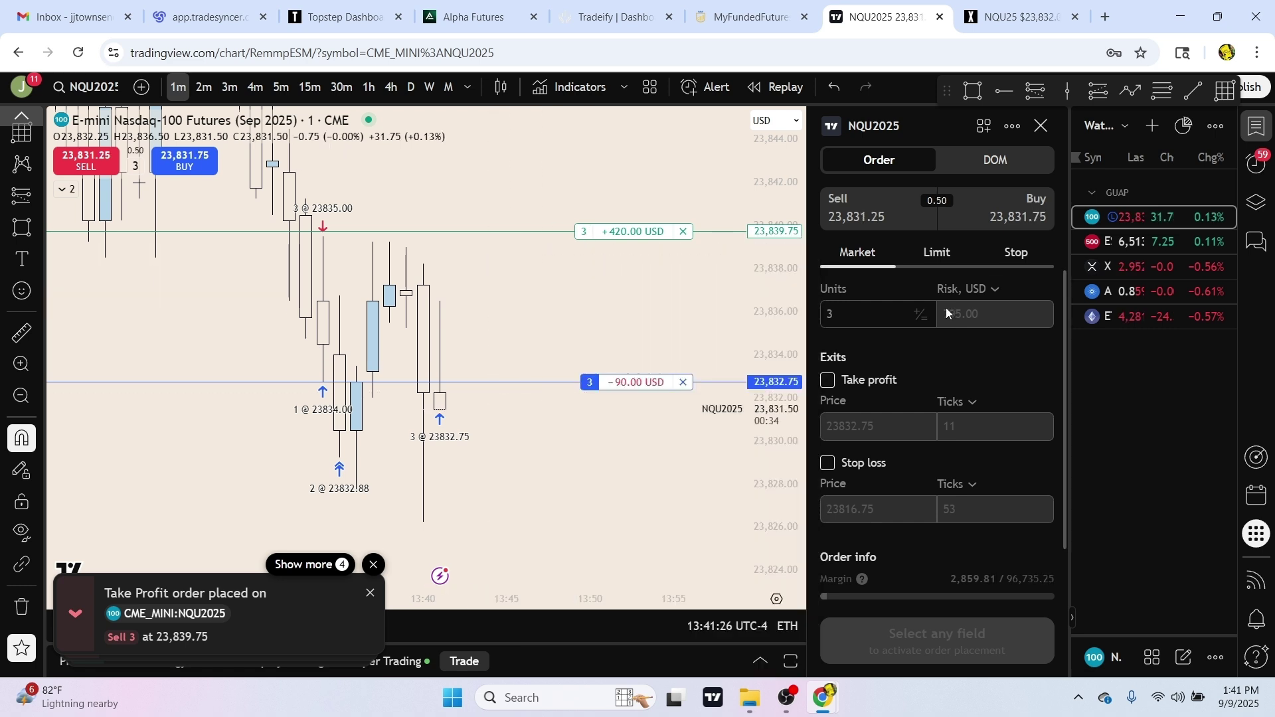
pyautogui.click(888, 312)
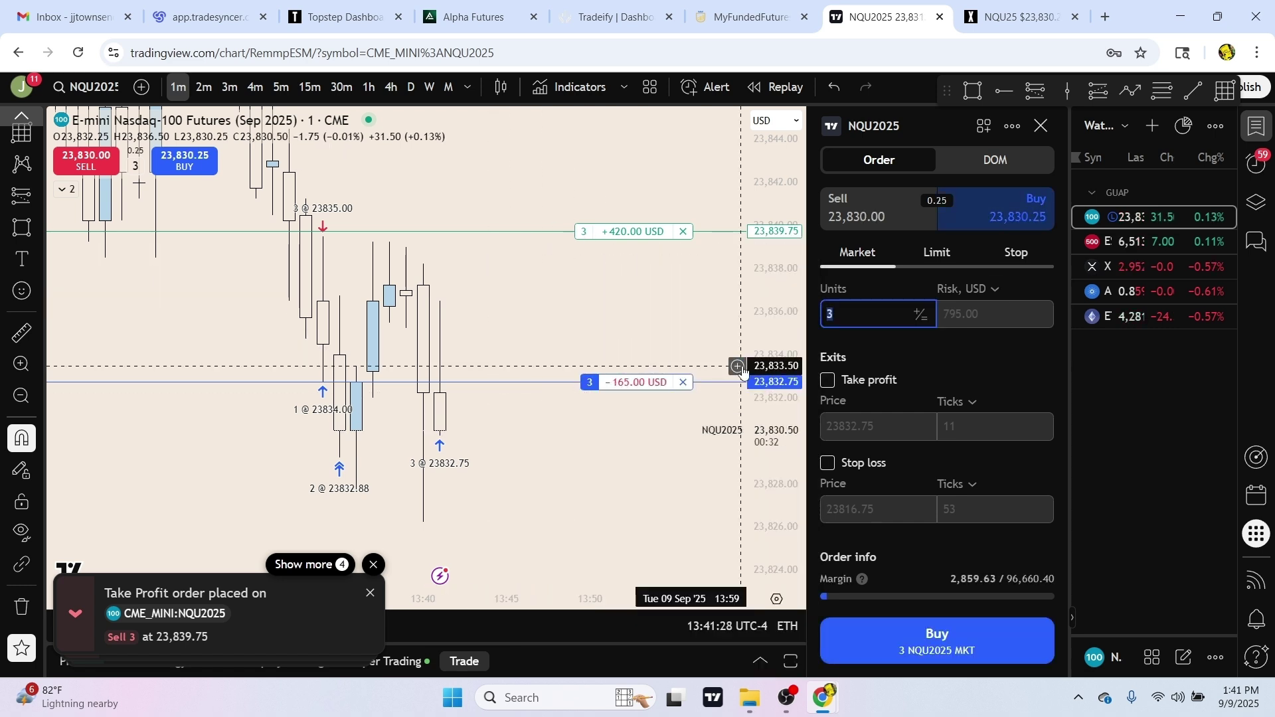
pyautogui.click(560, 341)
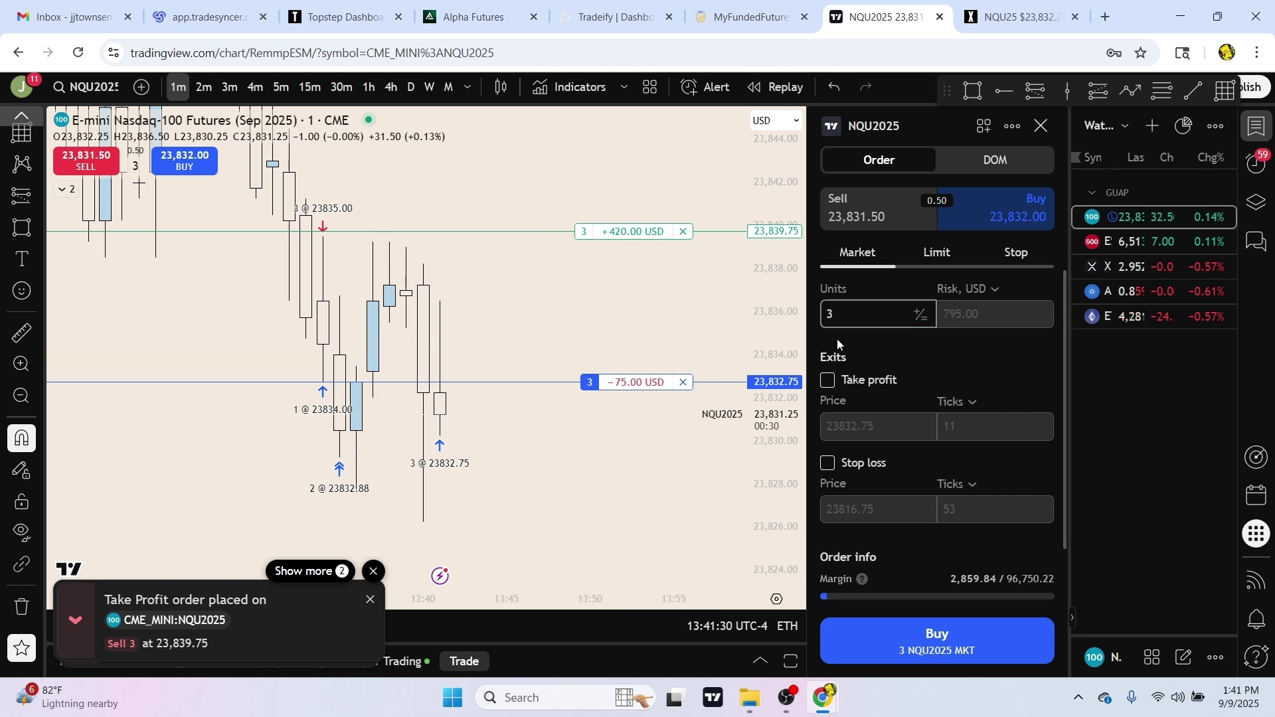
pyautogui.write('1')
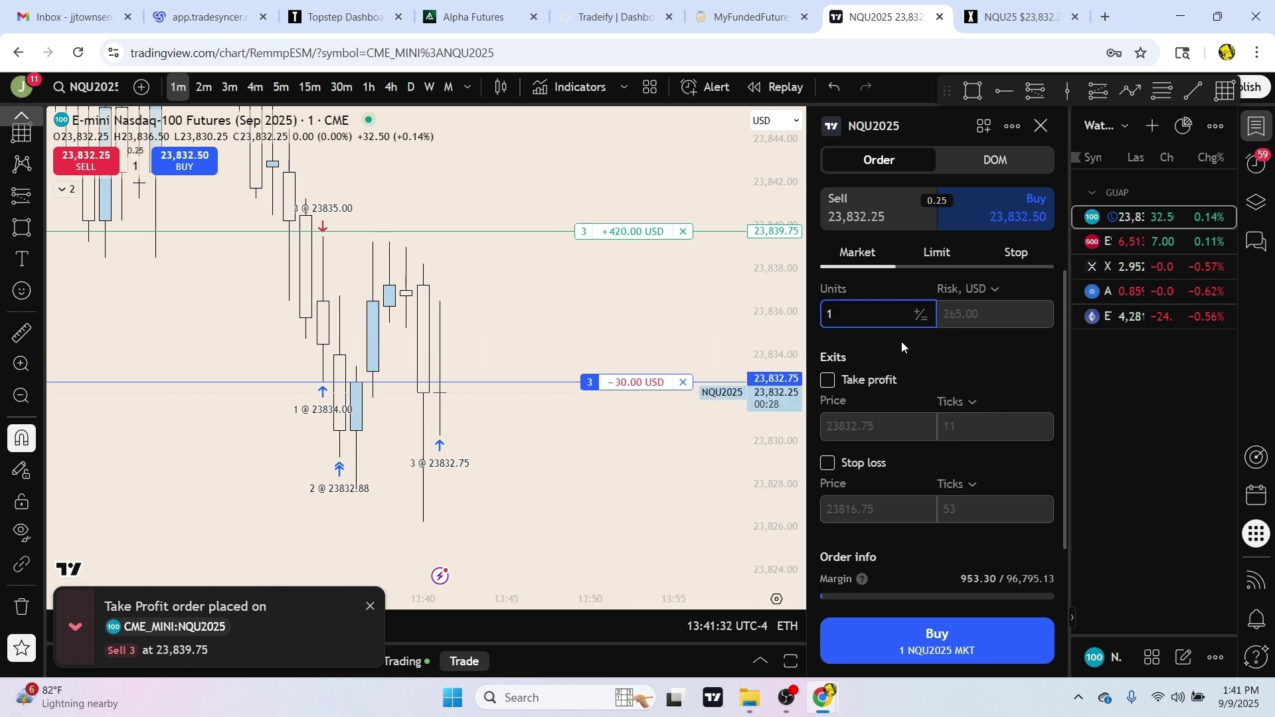
pyautogui.rightClick(513, 351)
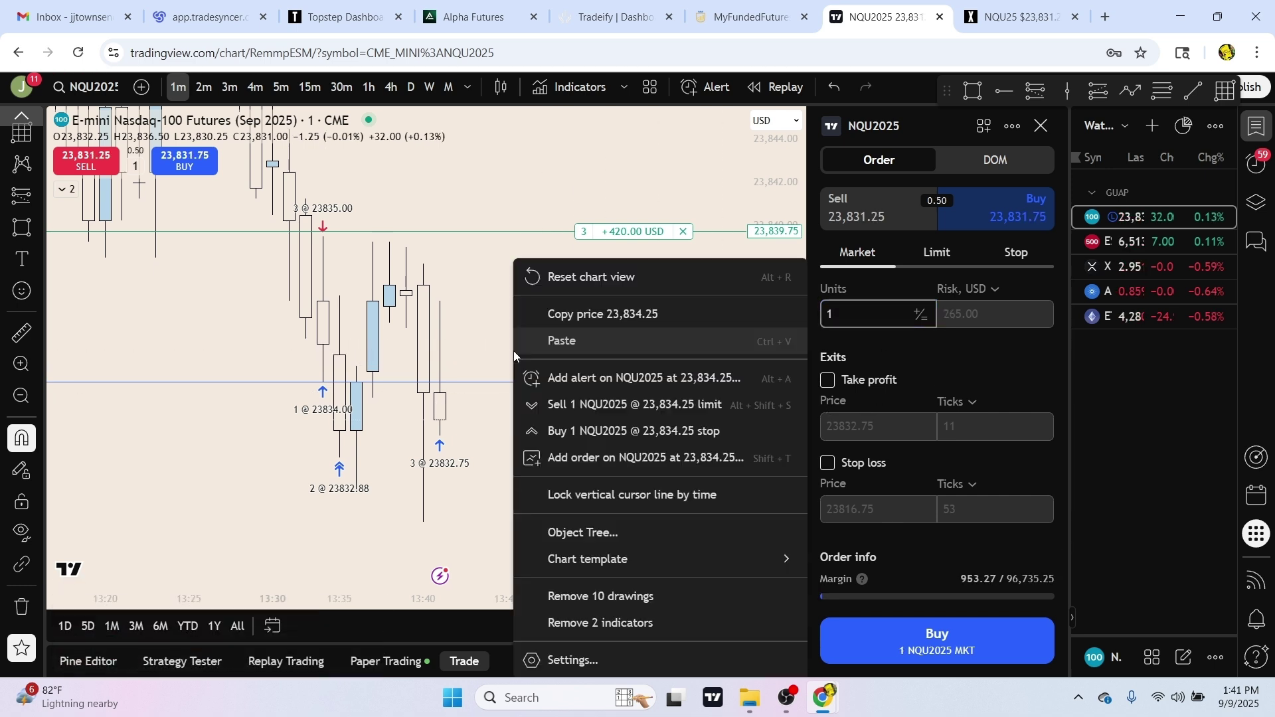
pyautogui.click(592, 404)
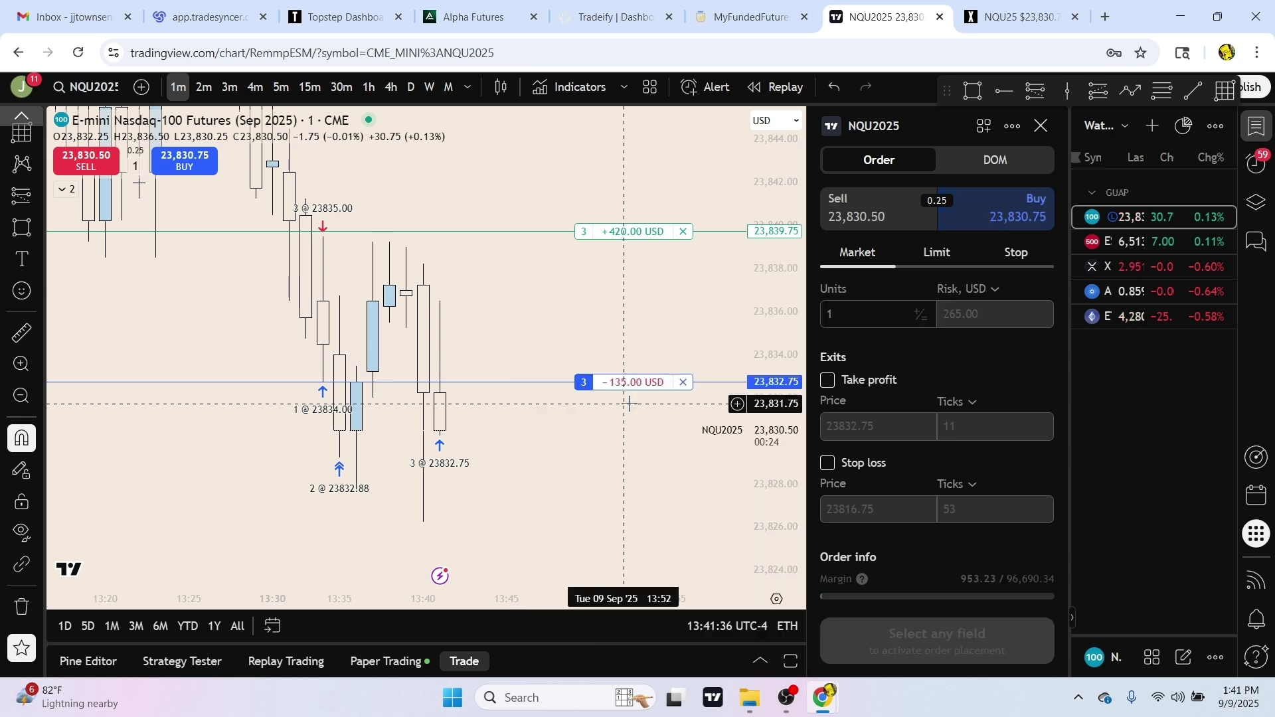
pyautogui.moveTo(615, 359); pyautogui.dragTo(545, 373)
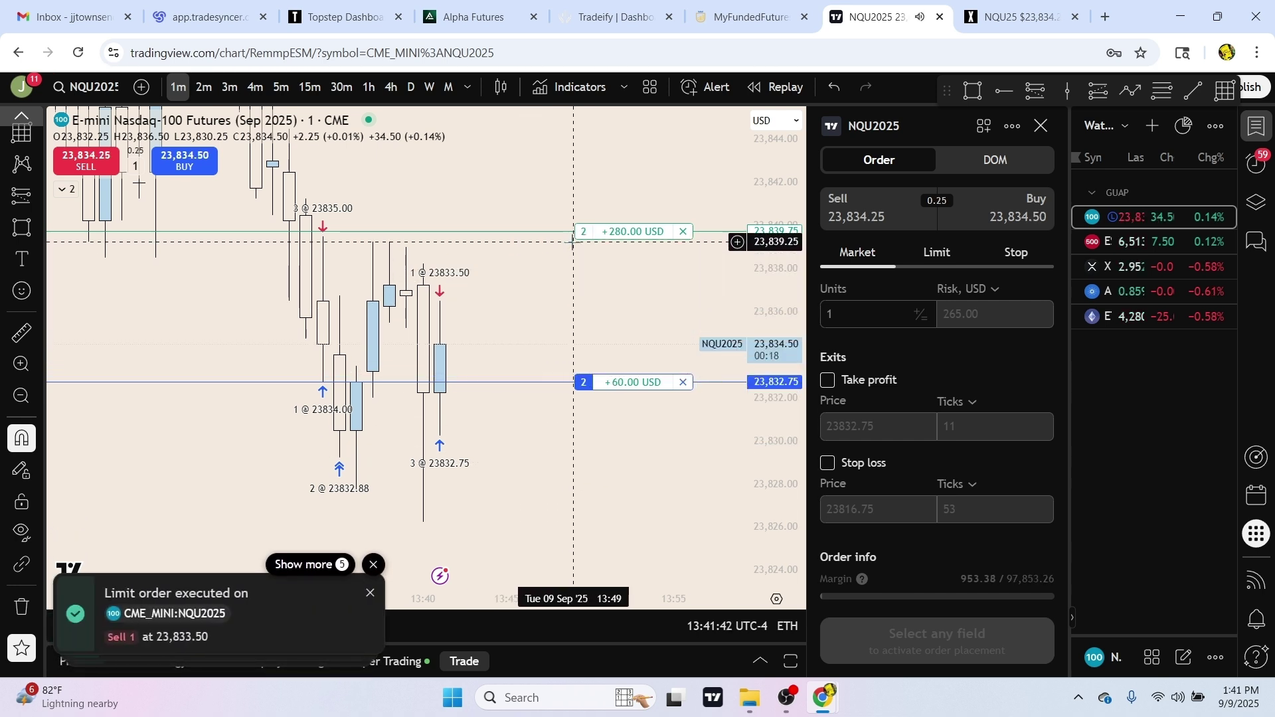
# - Place a sell limit order for 1 unit at 23,836.25, lower it to 23,836.00 and finally to 23,835.75
pyautogui.rightClick(591, 280)
pyautogui.click(680, 406)
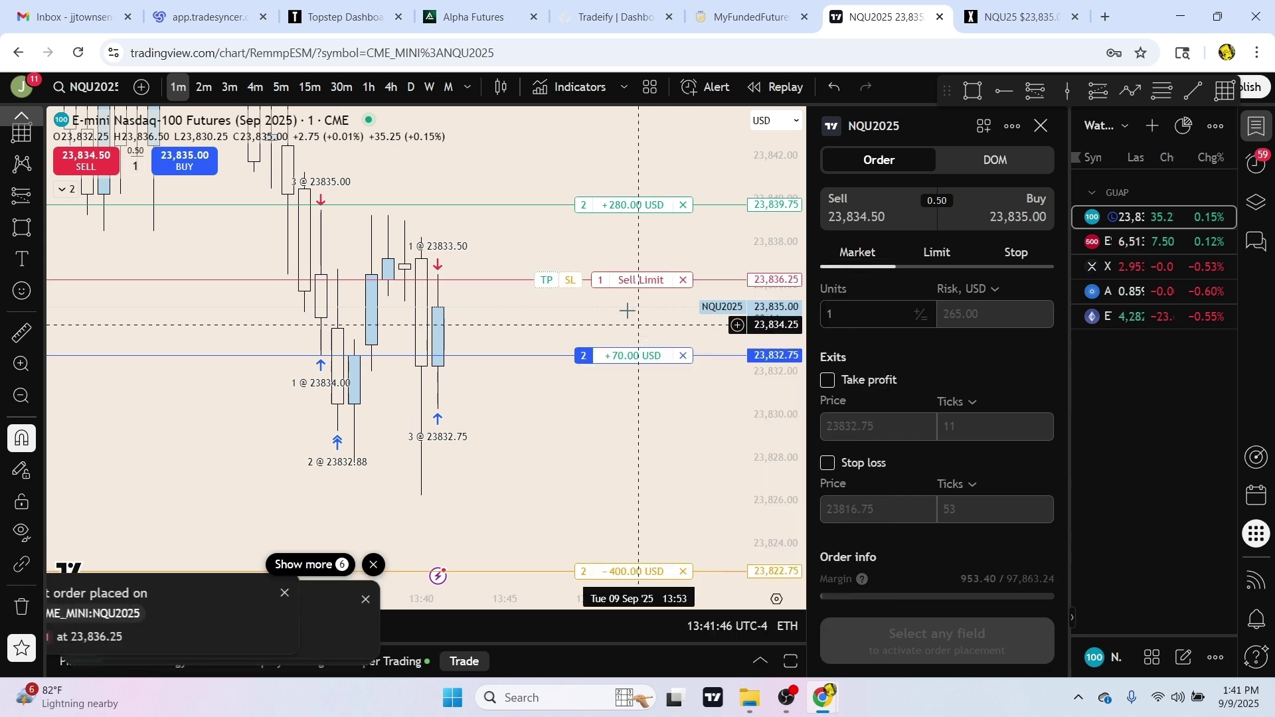
pyautogui.moveTo(627, 280); pyautogui.dragTo(627, 285)
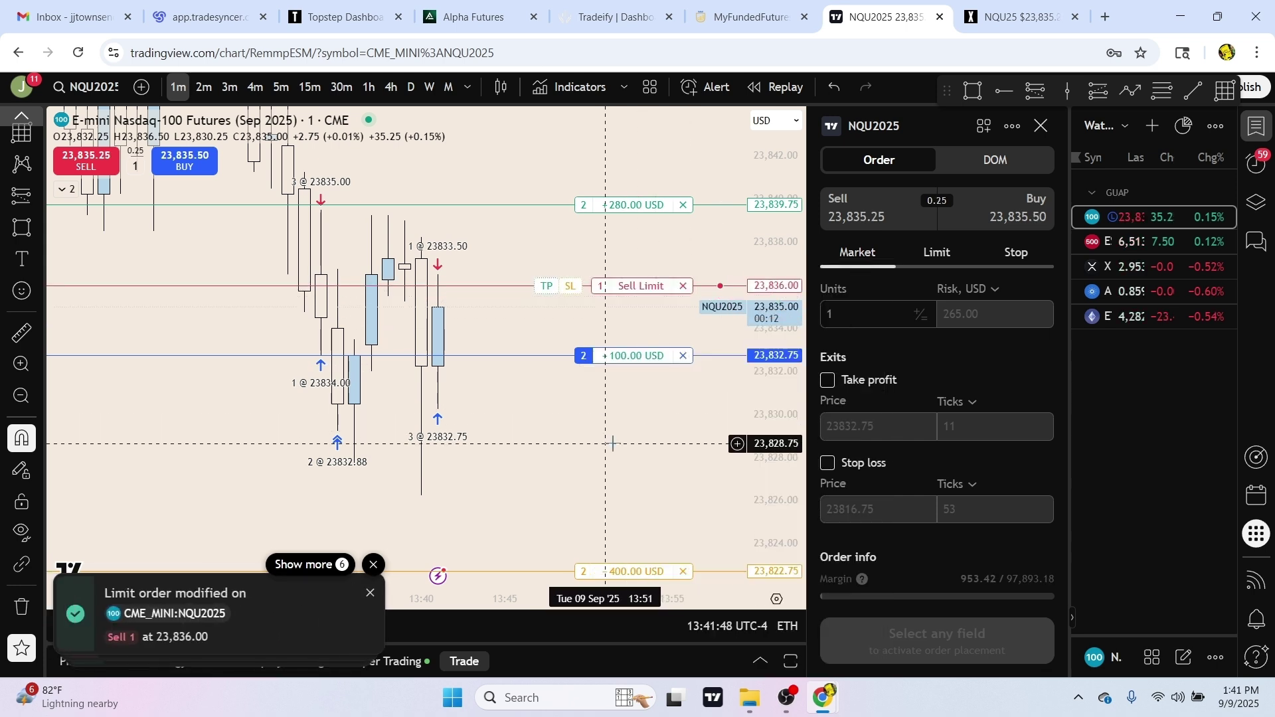
pyautogui.moveTo(620, 321); pyautogui.dragTo(609, 333)
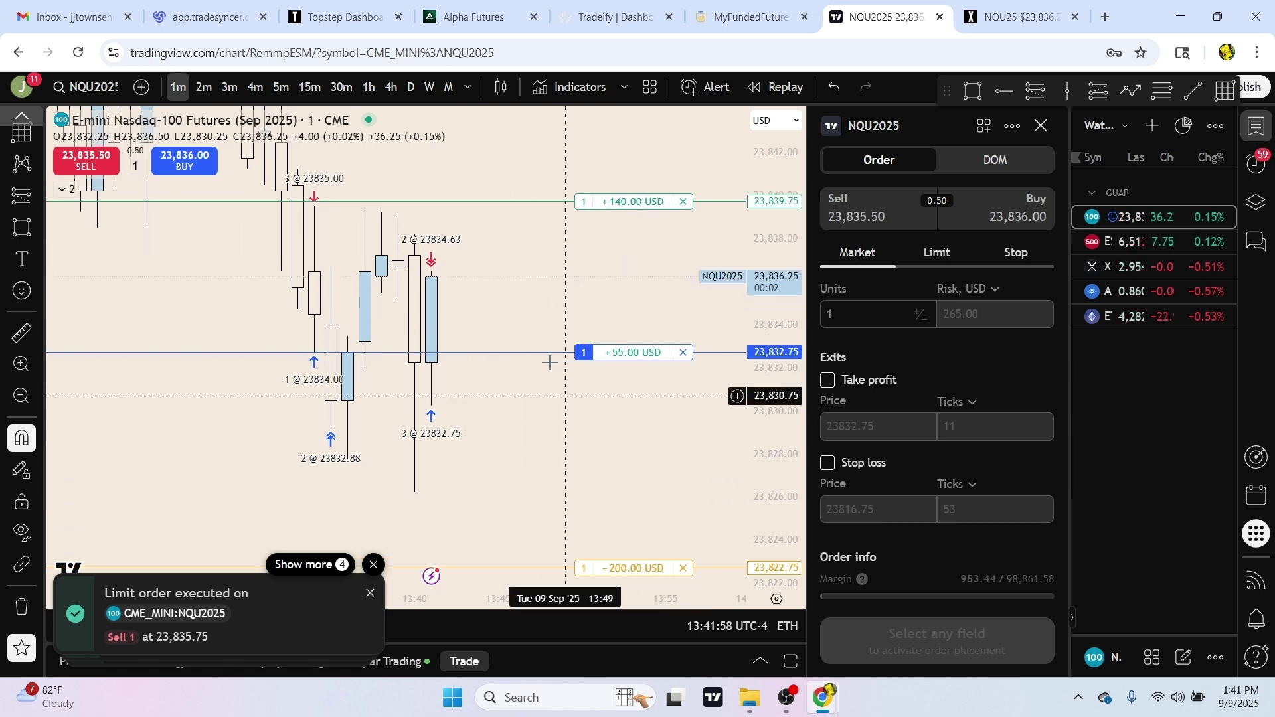
# - Lower the remaining long contract's take profit to 23,837.50
pyautogui.moveTo(598, 201); pyautogui.dragTo(601, 251)
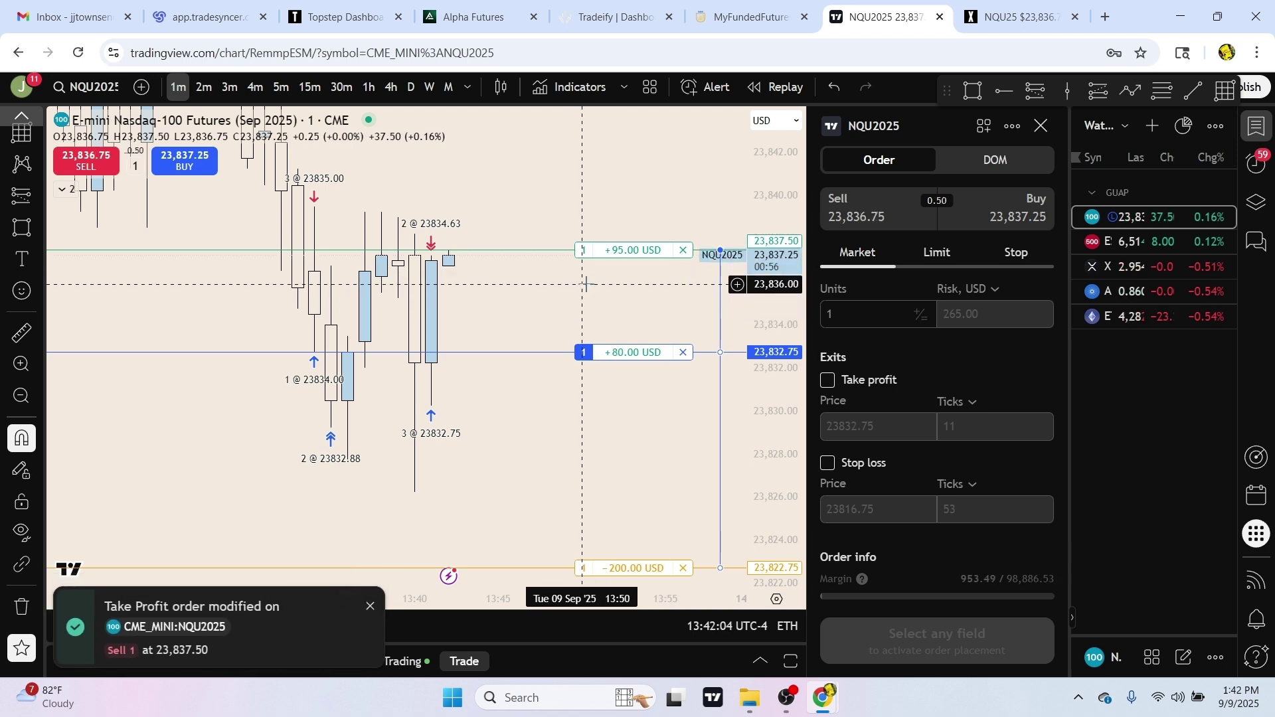
pyautogui.moveTo(583, 299); pyautogui.dragTo(579, 319)
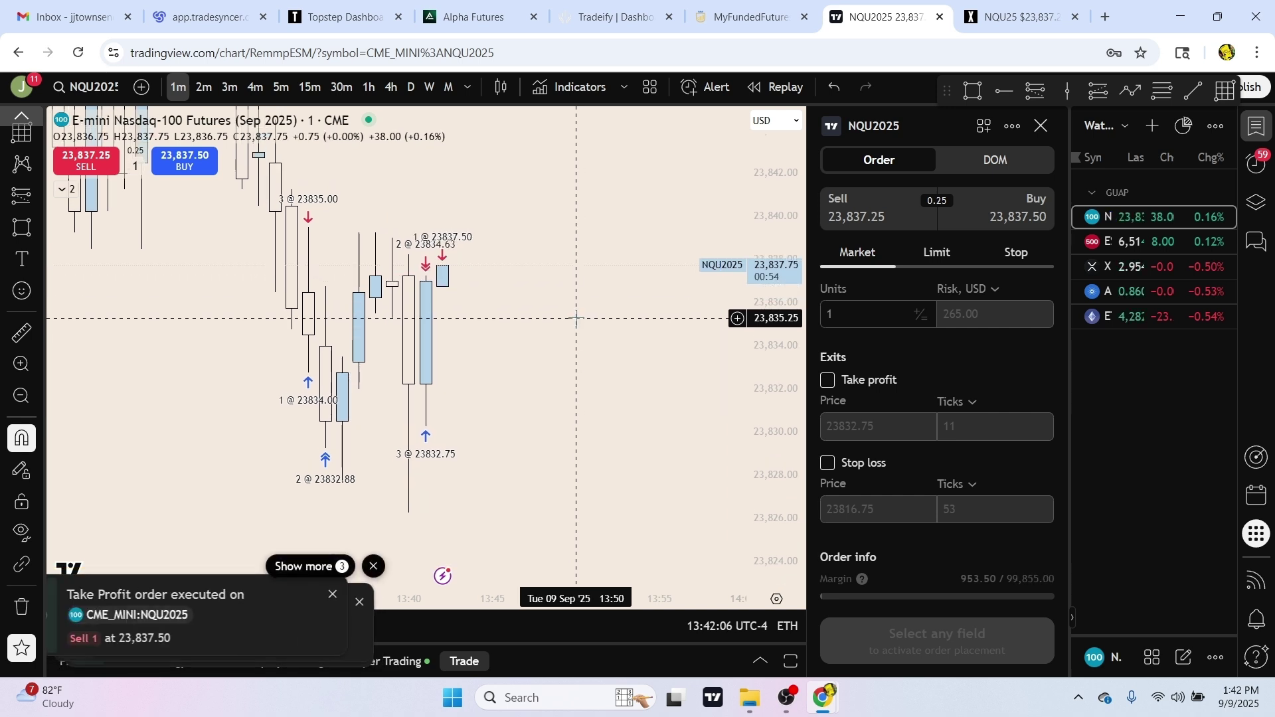
pyautogui.moveTo(586, 506); pyautogui.dragTo(593, 381)
pyautogui.moveTo(585, 243); pyautogui.dragTo(579, 407)
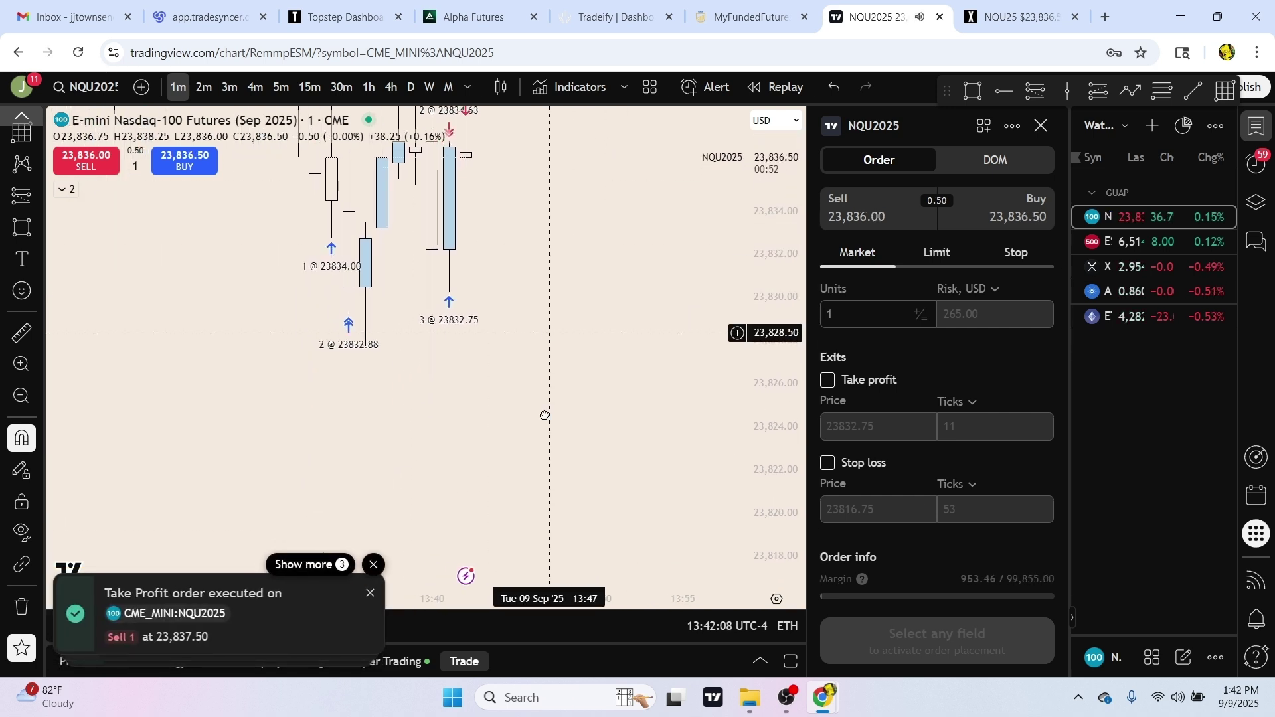
pyautogui.moveTo(496, 431); pyautogui.dragTo(542, 364)
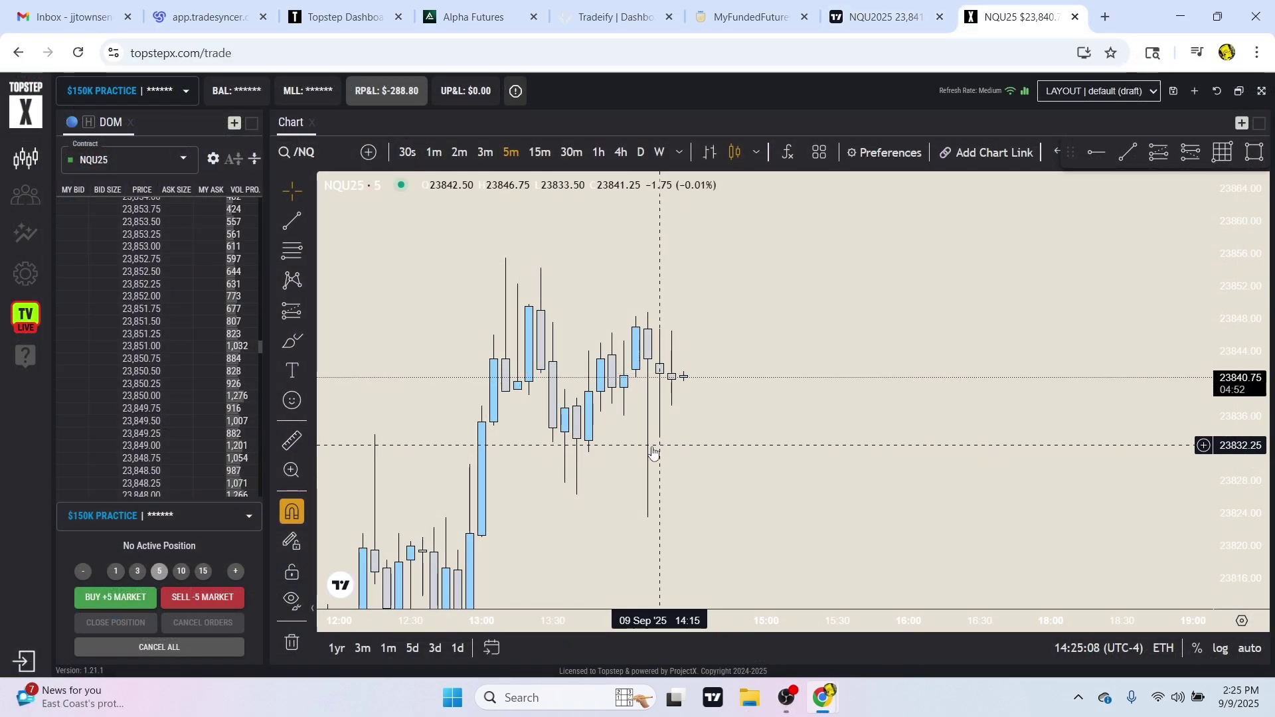
# - Set the NQU25 chart in TopstepX to the 30-second timeframe and enlarge the latest candles
pyautogui.moveTo(991, 491); pyautogui.dragTo(1006, 476)
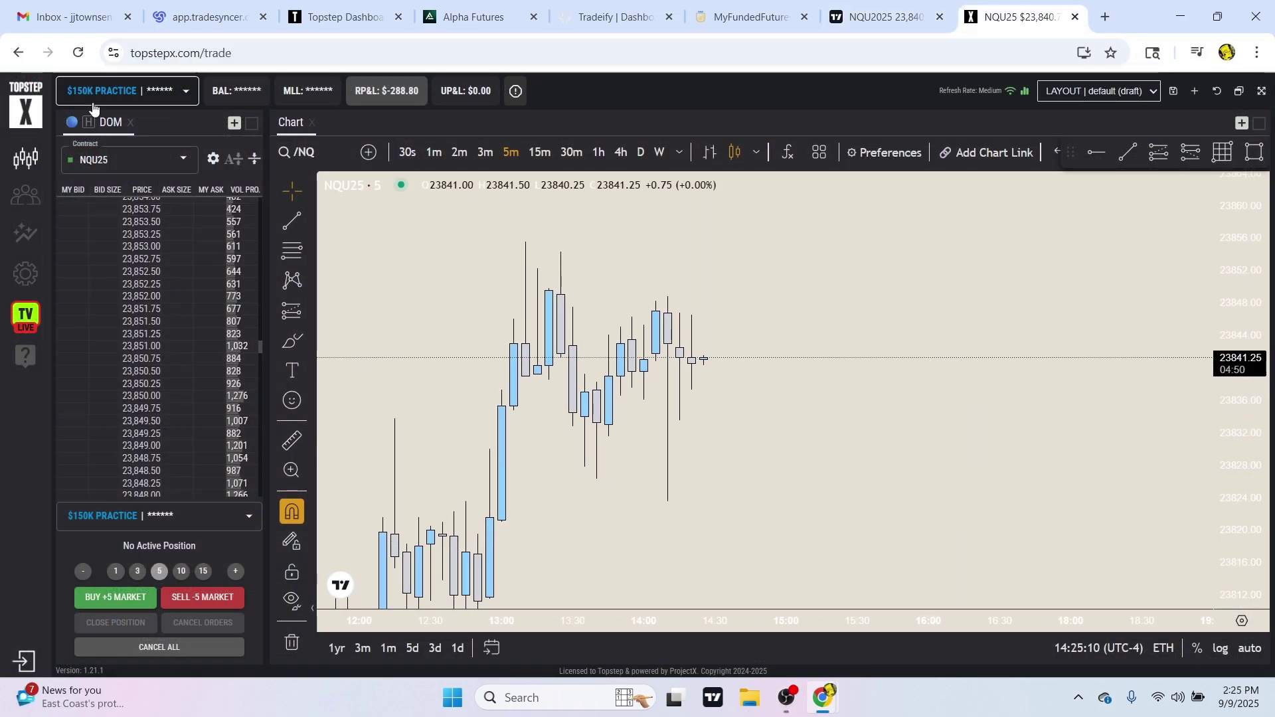
pyautogui.moveTo(765, 490); pyautogui.dragTo(736, 497)
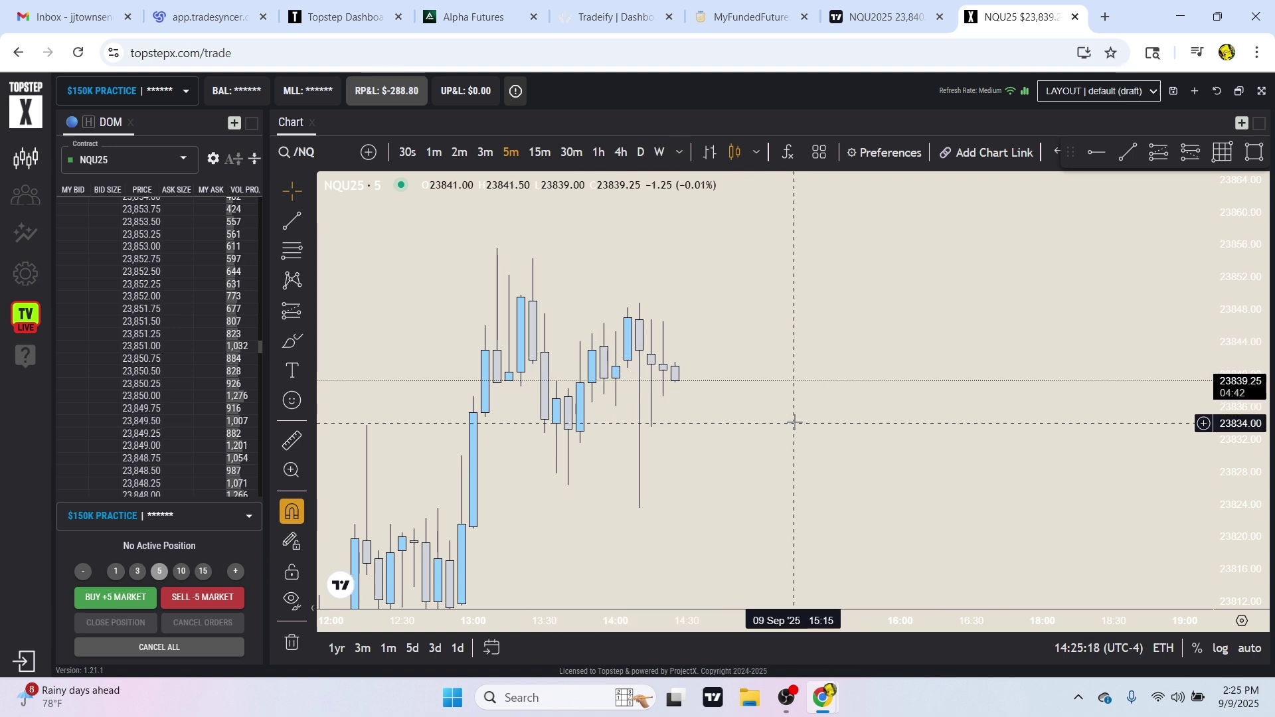
pyautogui.moveTo(521, 279); pyautogui.dragTo(497, 280)
pyautogui.click(518, 159)
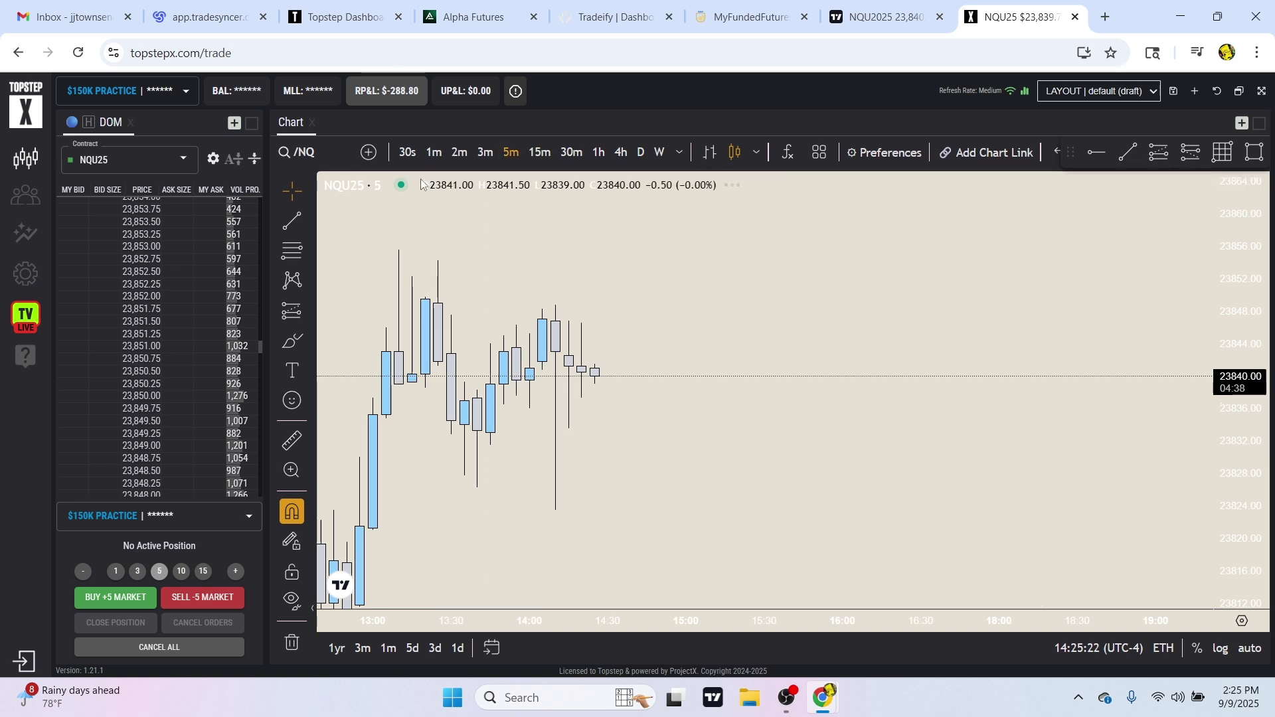
pyautogui.click(407, 152)
pyautogui.moveTo(1206, 507); pyautogui.dragTo(1235, 241)
pyautogui.moveTo(939, 432); pyautogui.dragTo(969, 489)
pyautogui.scroll(2, 957, 487)
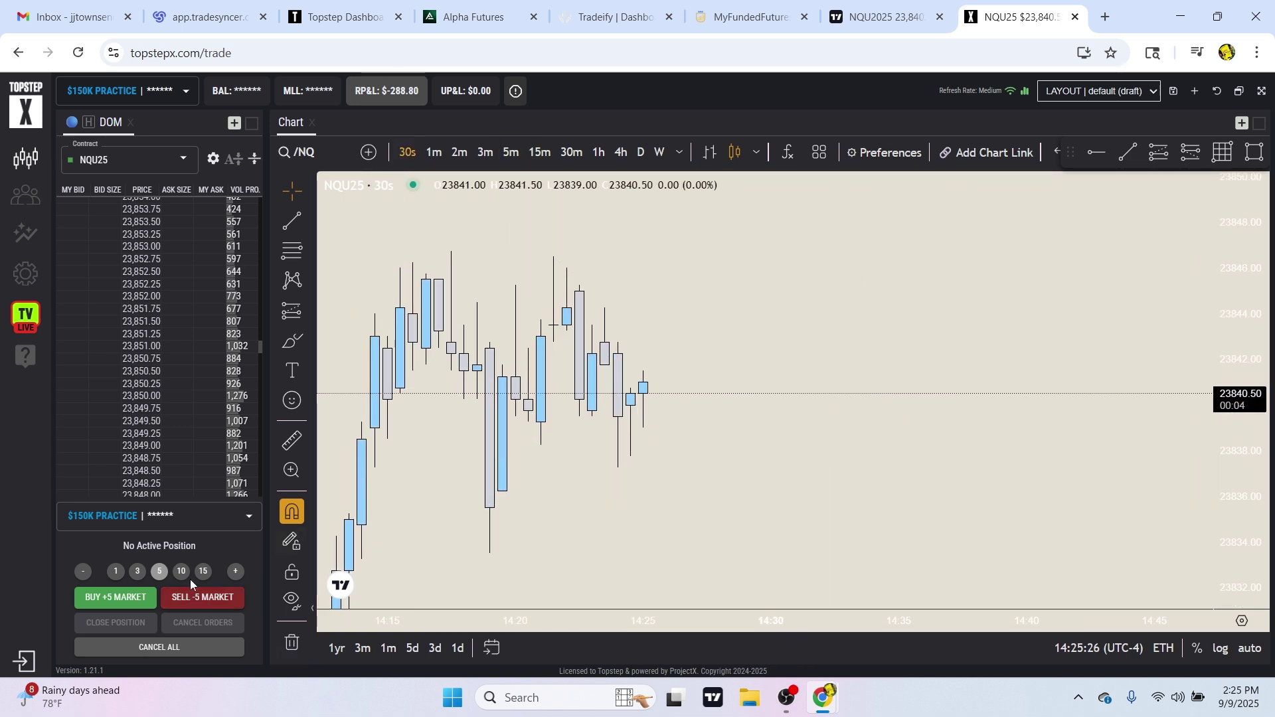
# - Sell 10 NQU25 contracts at market in the practice account, with a stop loss at 23,846.50
pyautogui.click(202, 598)
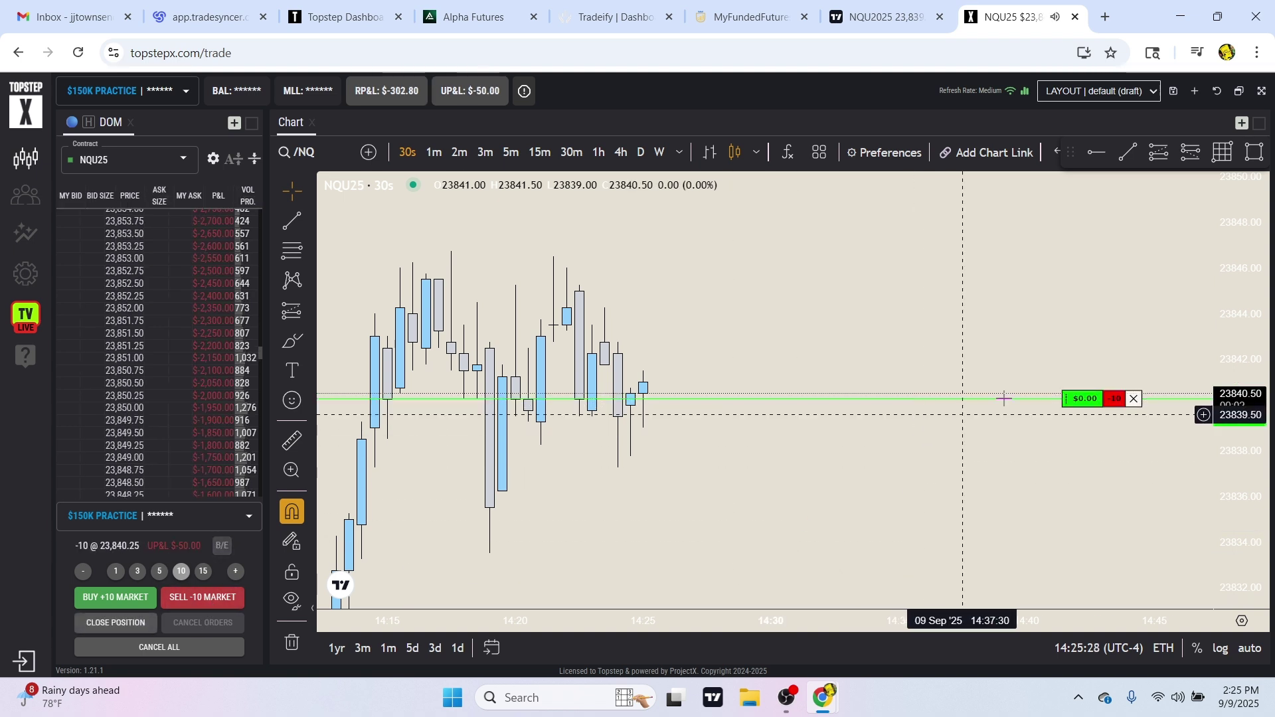
pyautogui.moveTo(1079, 406); pyautogui.dragTo(1074, 255)
pyautogui.moveTo(970, 487); pyautogui.dragTo(919, 374)
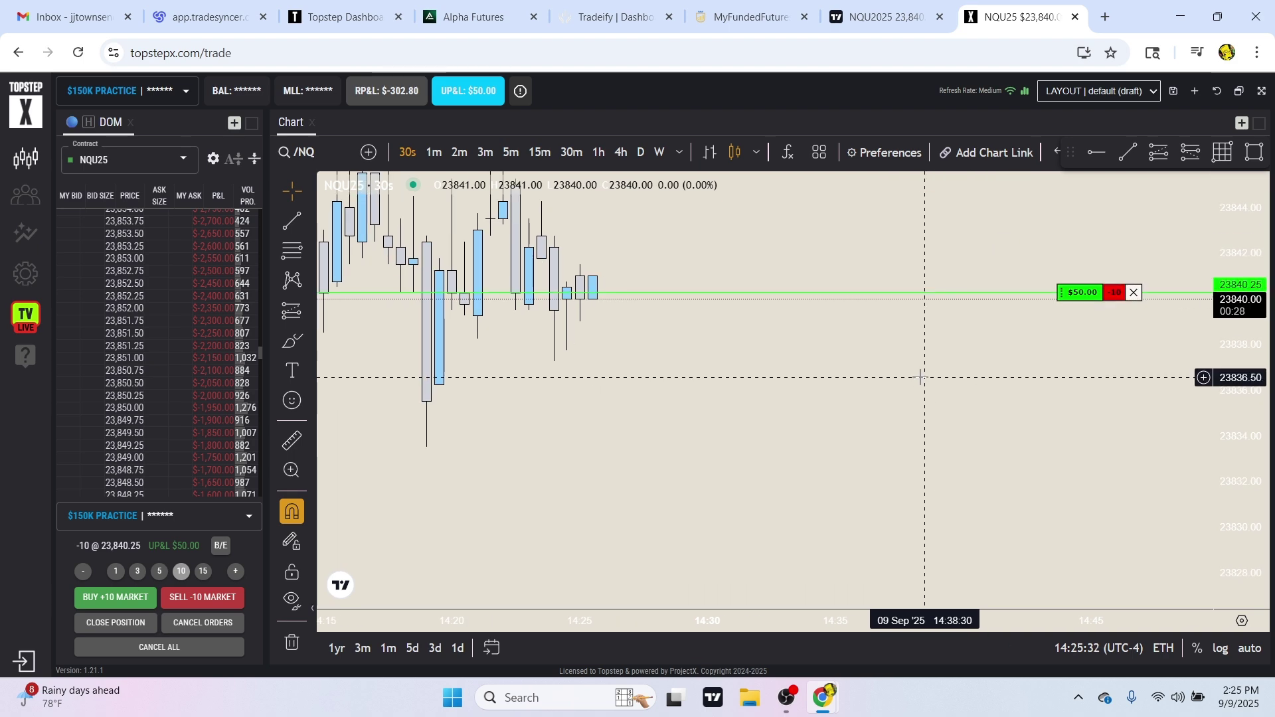
# - Place a 5-contract limit buy at 23,837.25, raise it to 23,838.00, and set the short position's take profit to 23,833.50
pyautogui.rightClick(755, 360)
pyautogui.moveTo(794, 376)
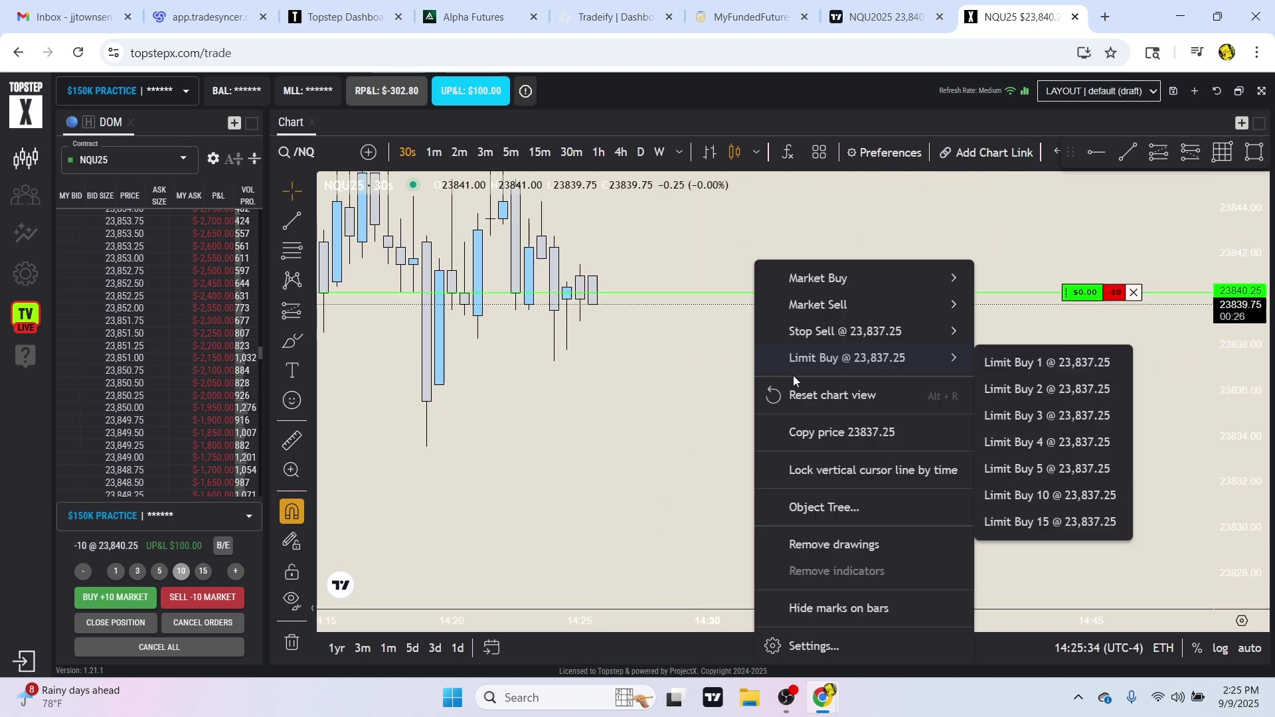
pyautogui.click(1062, 468)
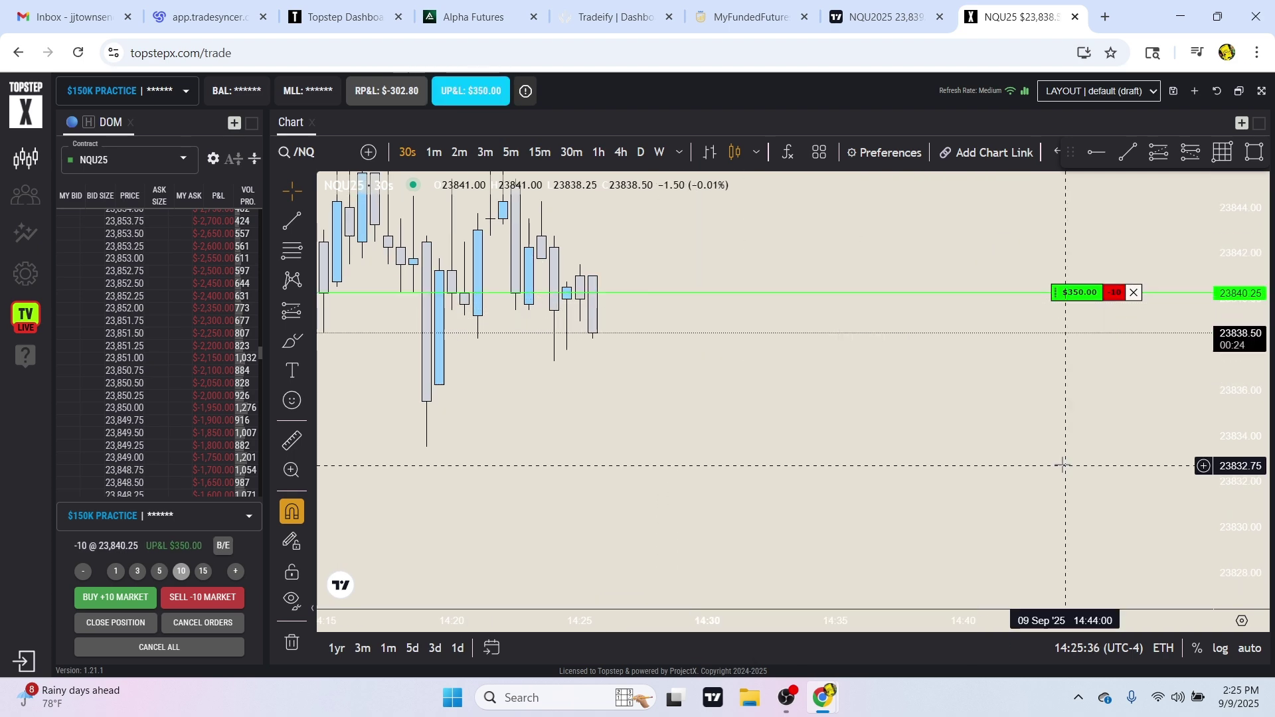
pyautogui.moveTo(837, 431); pyautogui.dragTo(836, 444)
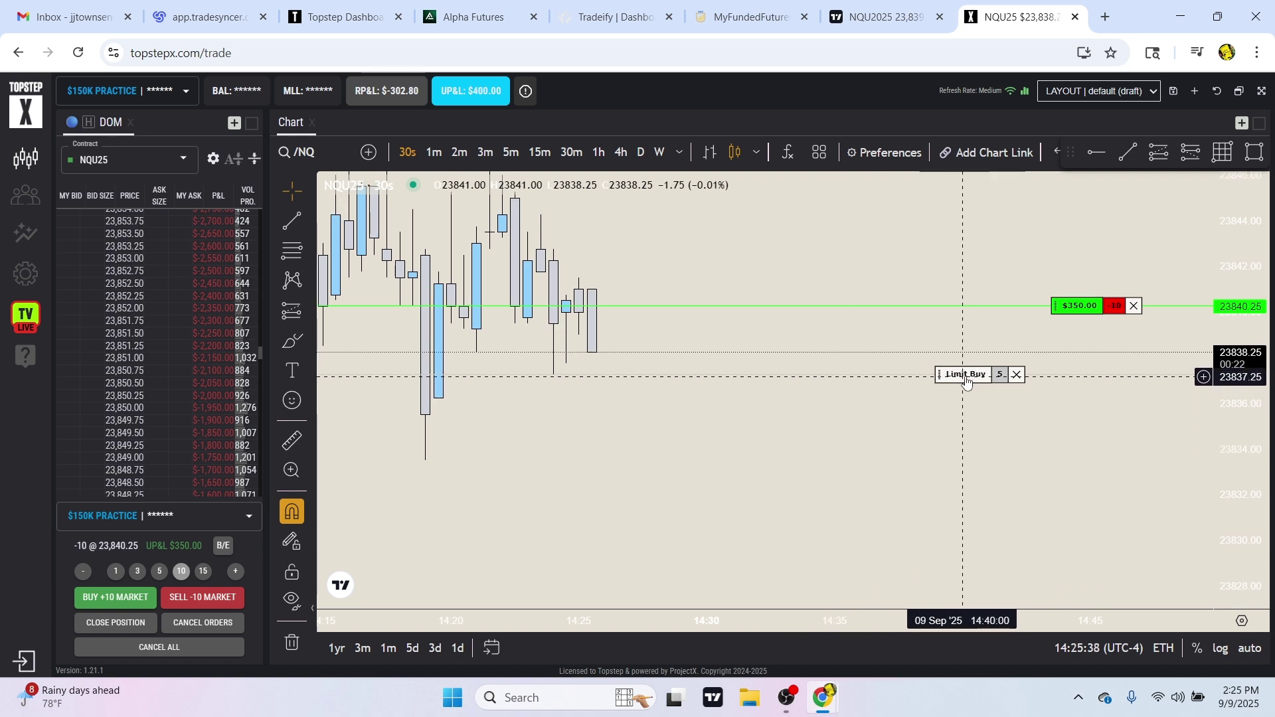
pyautogui.moveTo(965, 375); pyautogui.dragTo(962, 362)
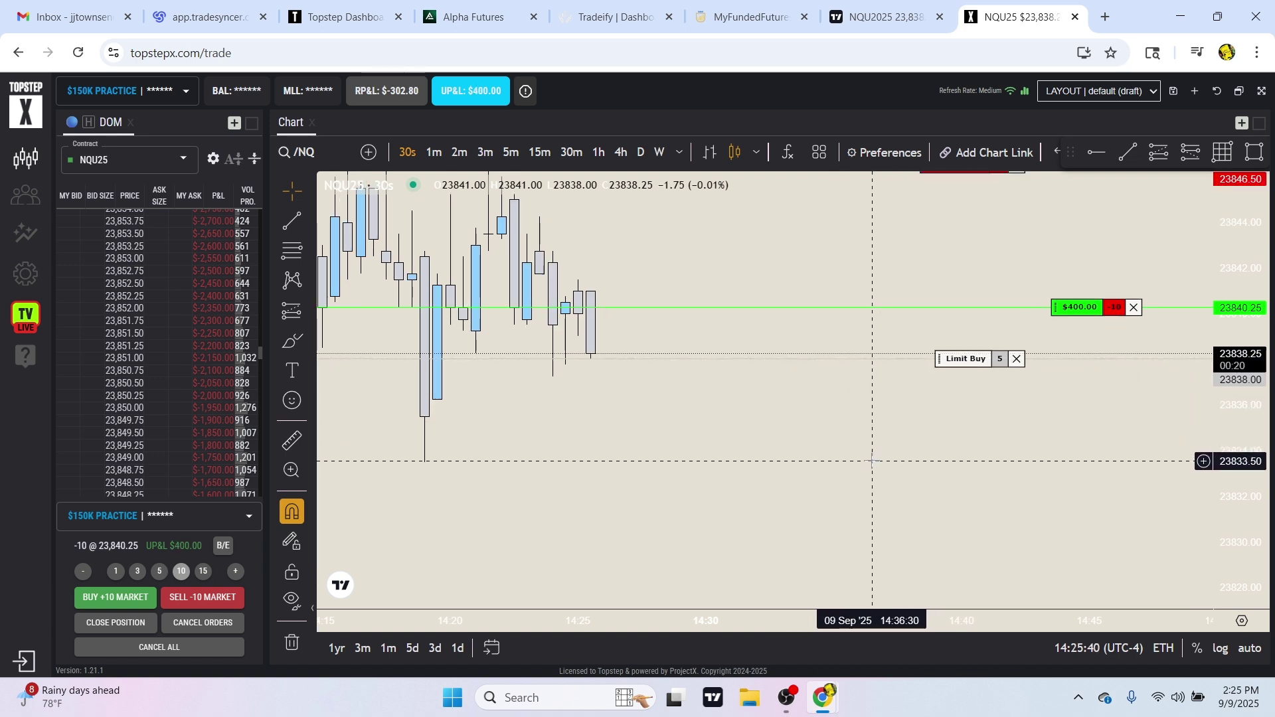
pyautogui.moveTo(1078, 307); pyautogui.dragTo(1054, 462)
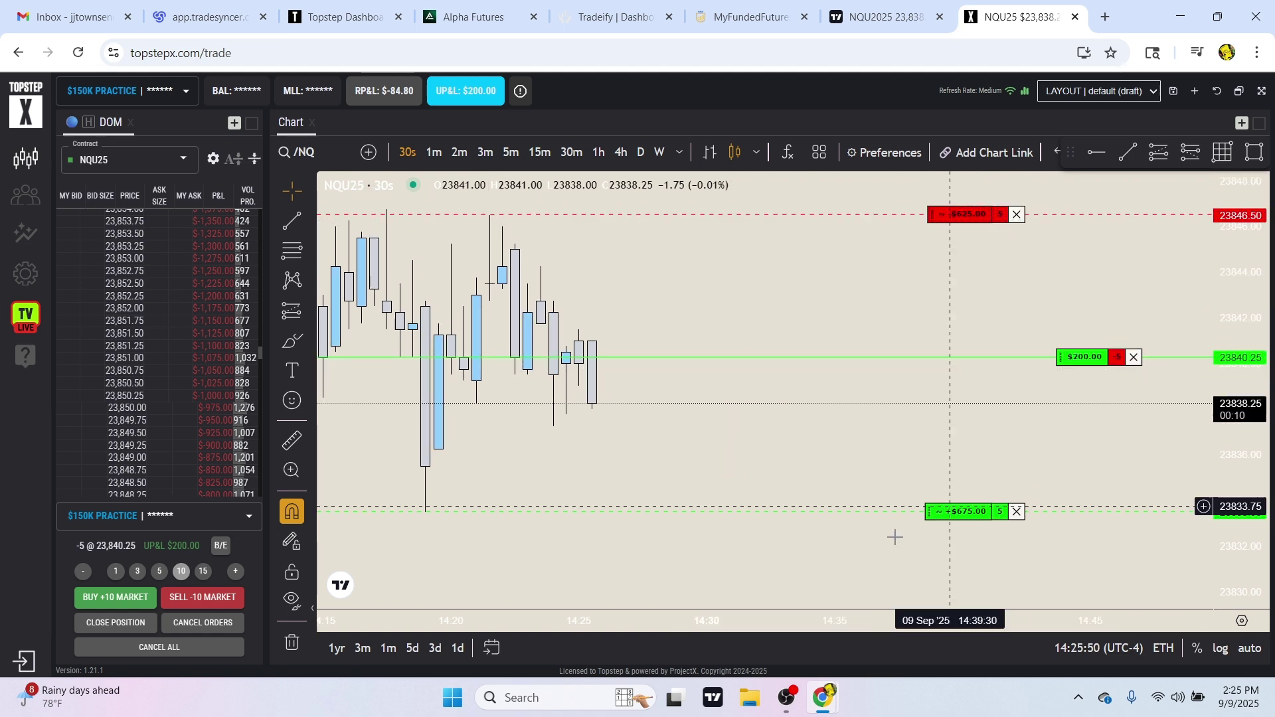
# - Place a 2-contract limit buy at 23,835.50 and raise it to 23,835.75
pyautogui.rightClick(717, 463)
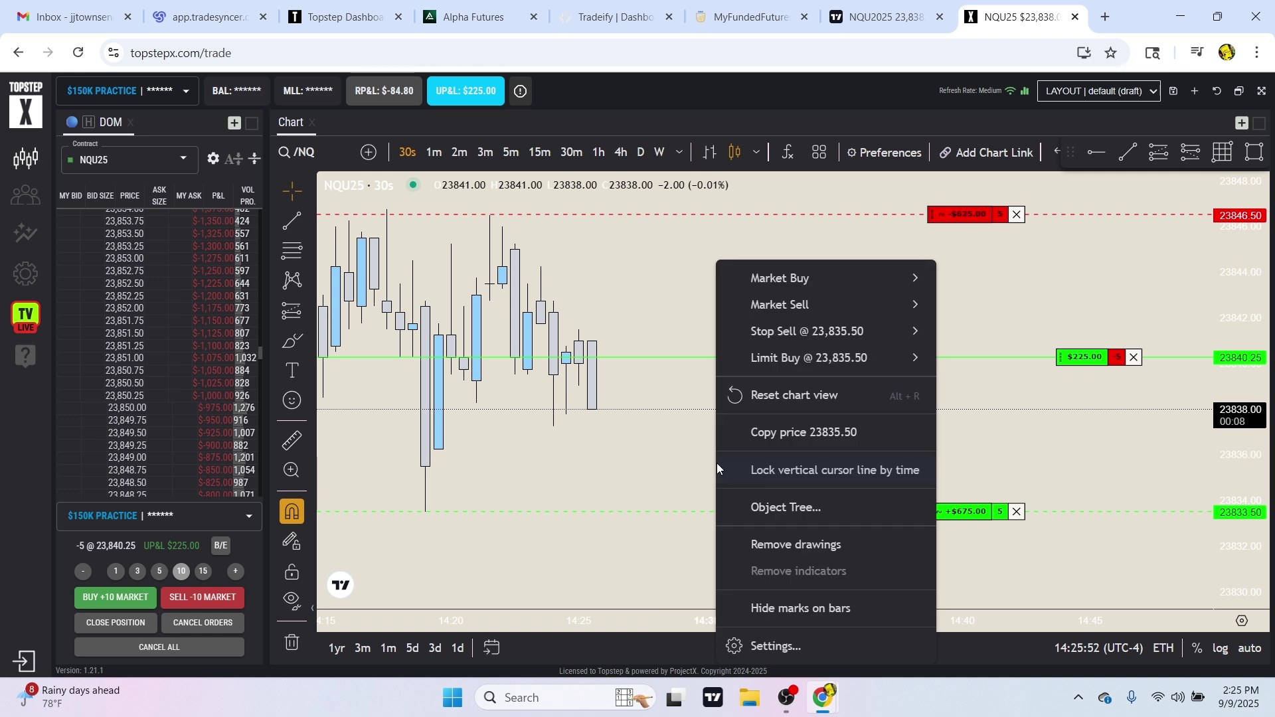
pyautogui.moveTo(815, 365)
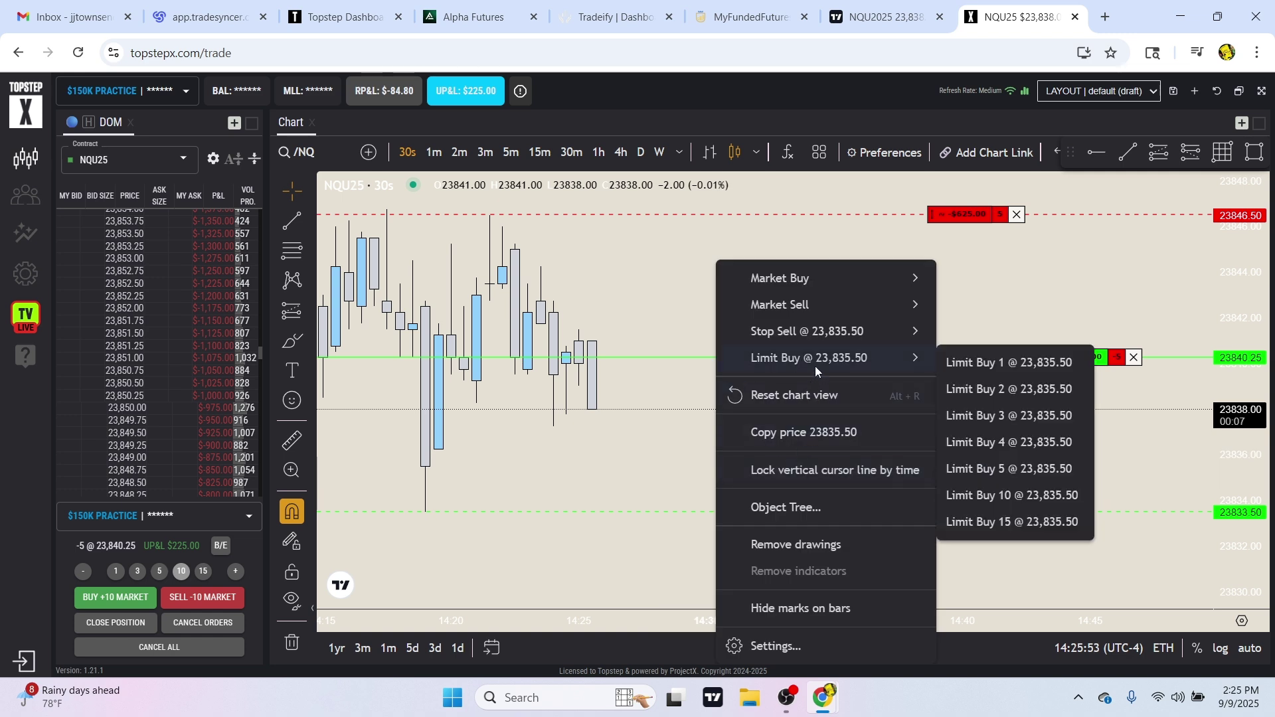
pyautogui.click(999, 389)
pyautogui.moveTo(963, 468); pyautogui.dragTo(963, 461)
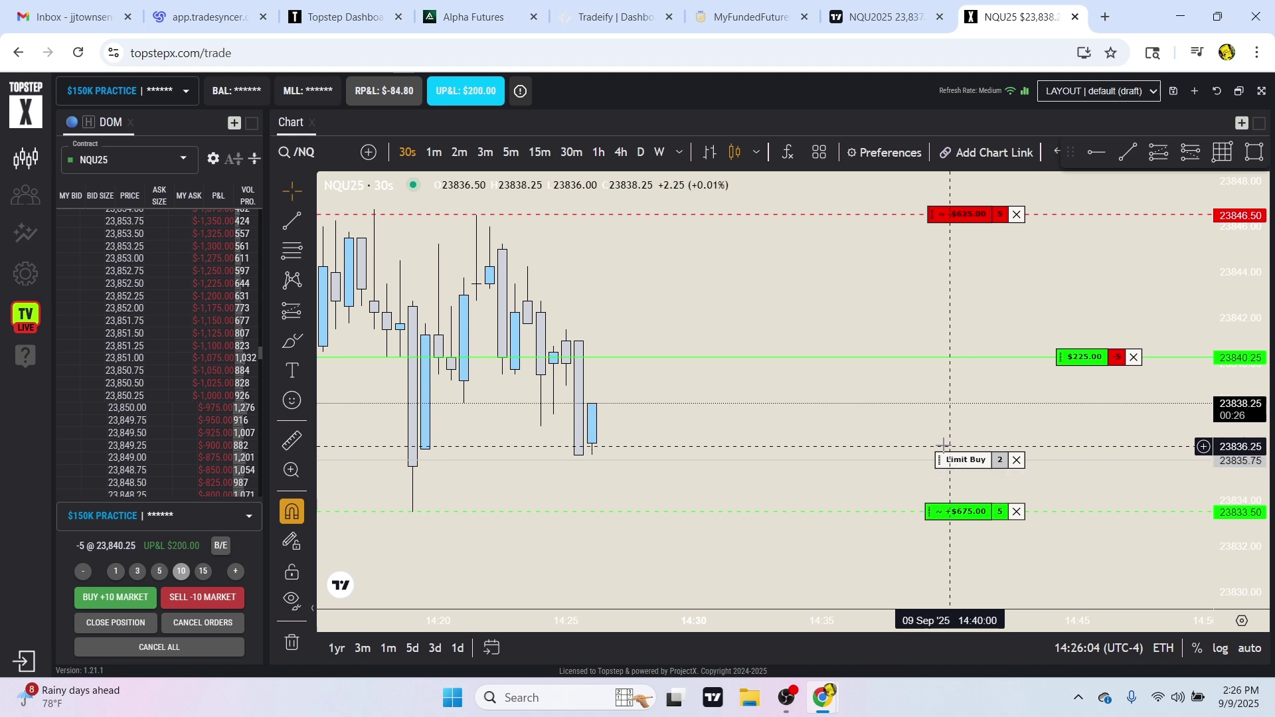
# - Raise the 2-contract limit buy closer to the market price, and raise the remaining 3 contracts' take profit closer as well
pyautogui.moveTo(704, 433); pyautogui.dragTo(734, 444)
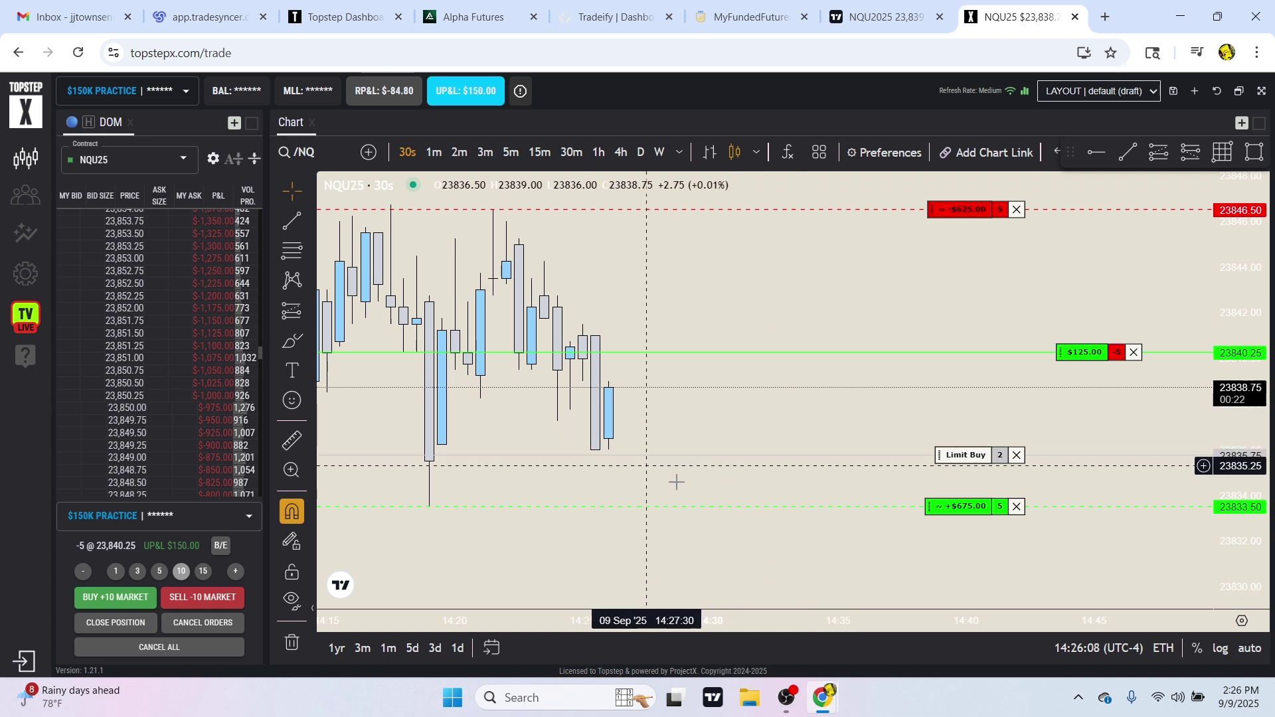
pyautogui.moveTo(820, 564)
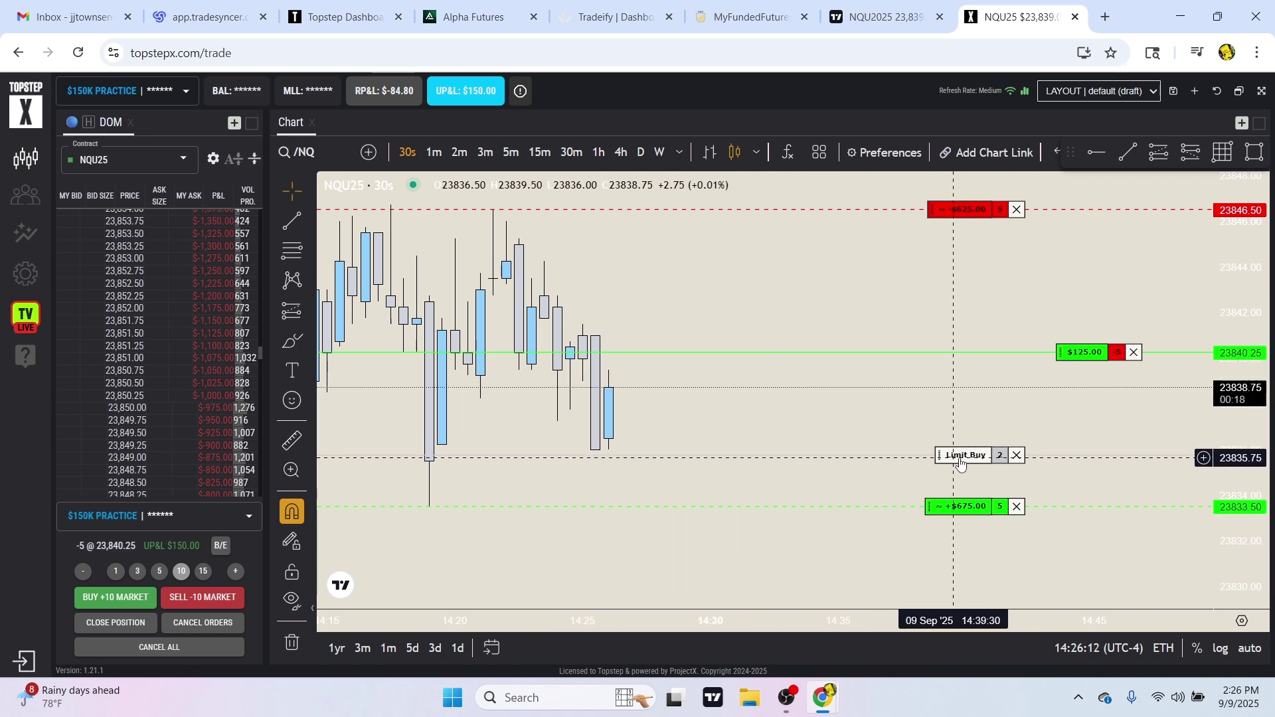
pyautogui.moveTo(964, 455); pyautogui.dragTo(965, 416)
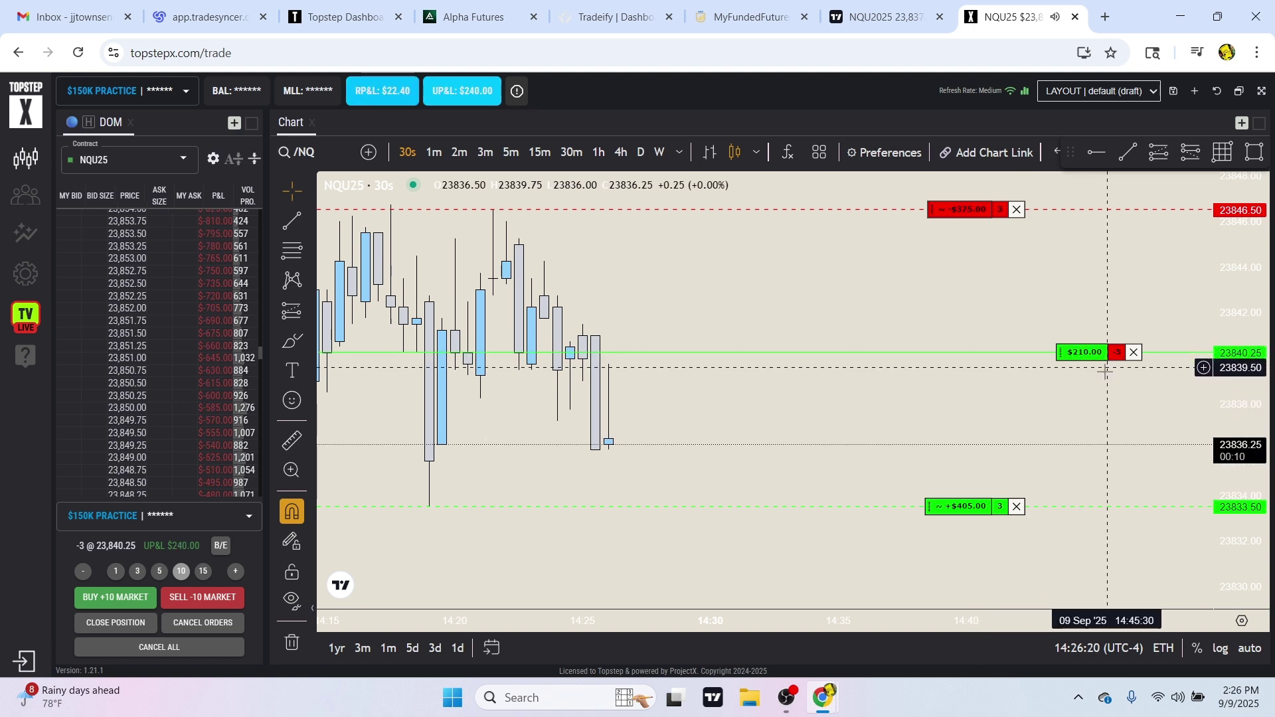
pyautogui.moveTo(942, 506); pyautogui.dragTo(945, 457)
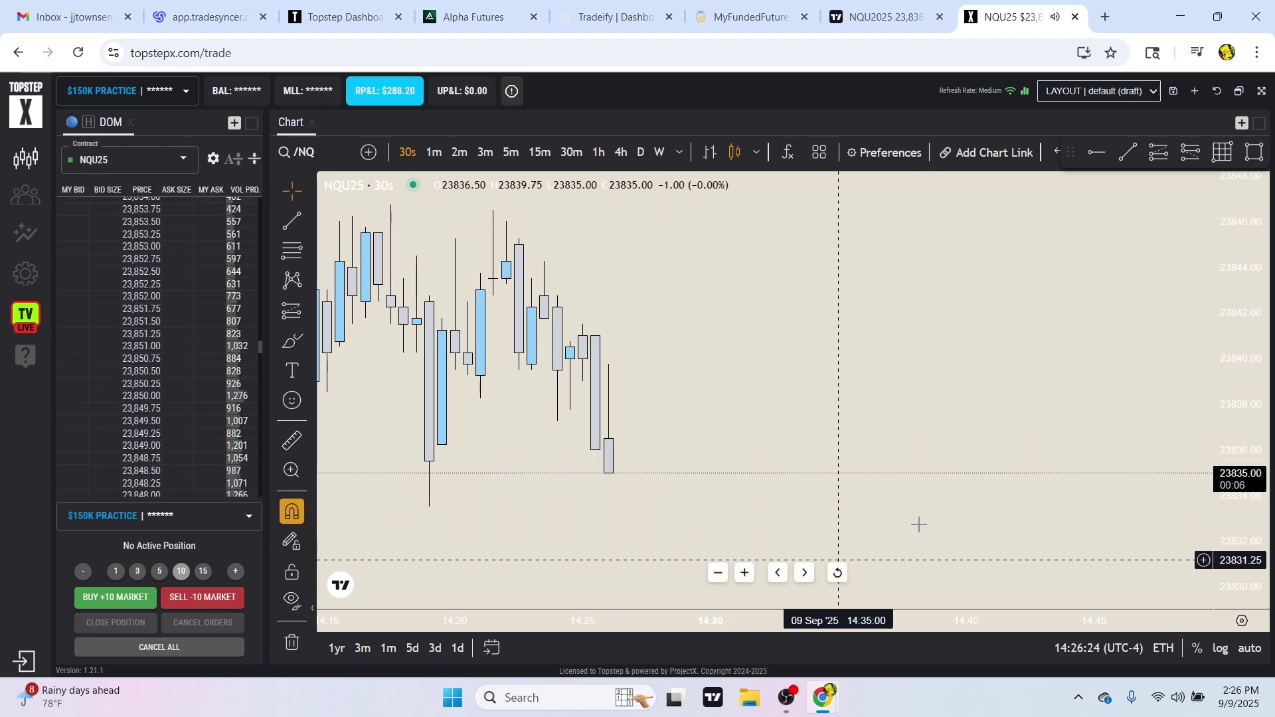